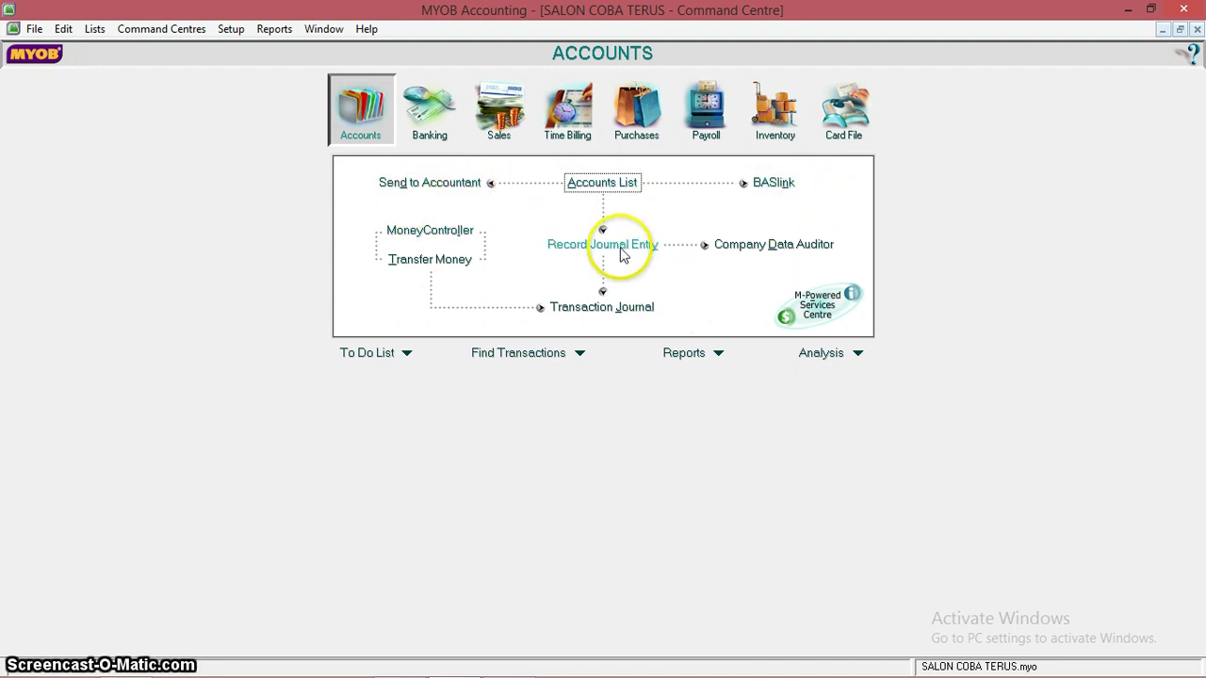
Open the Accounts List, look through the full chart of accounts, and show only the asset accounts.
{"action": "left_click", "coordinate": [602, 182]}
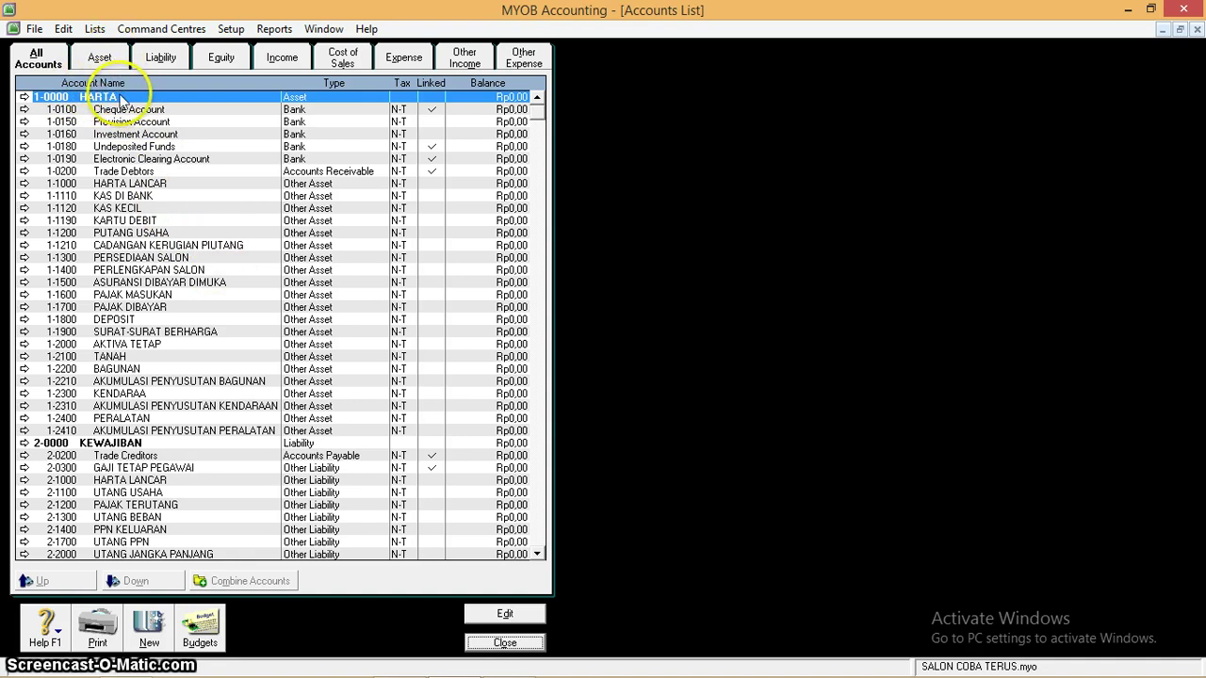
{"action": "scroll", "coordinate": [341, 189], "scroll_direction": "down", "scroll_amount": 4}
{"action": "scroll", "coordinate": [341, 188], "scroll_direction": "down", "scroll_amount": 5}
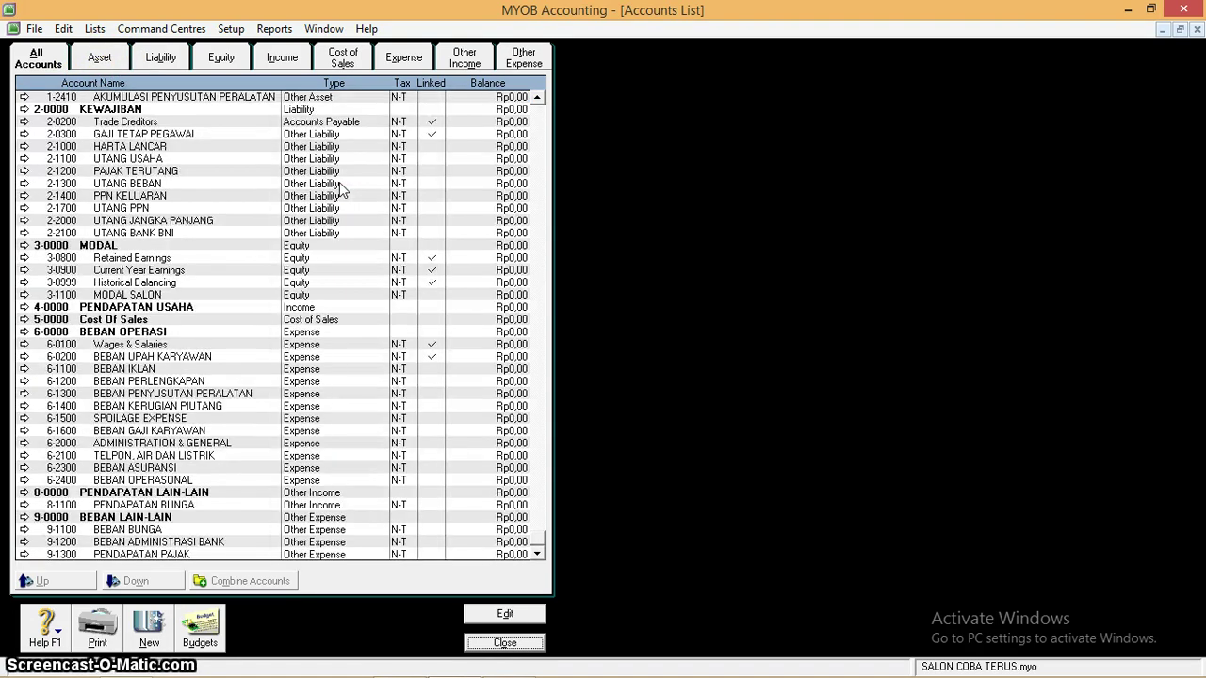
{"action": "scroll", "coordinate": [341, 189], "scroll_direction": "up", "scroll_amount": 10}
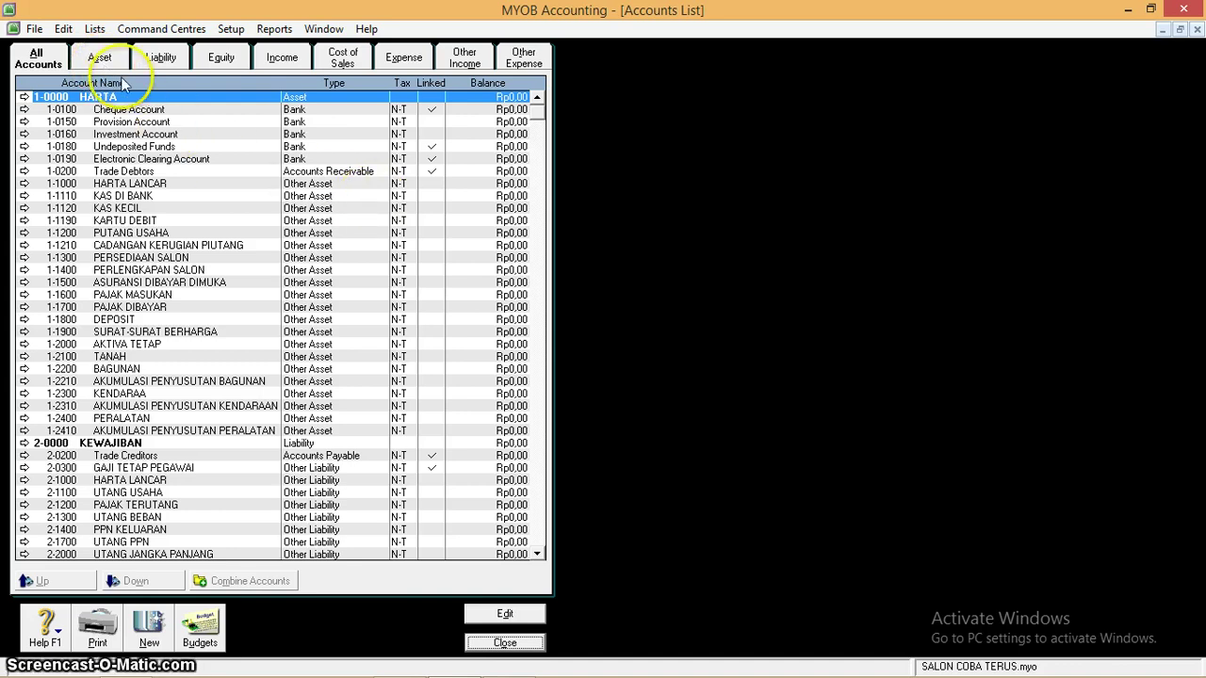
{"action": "left_click", "coordinate": [100, 58]}
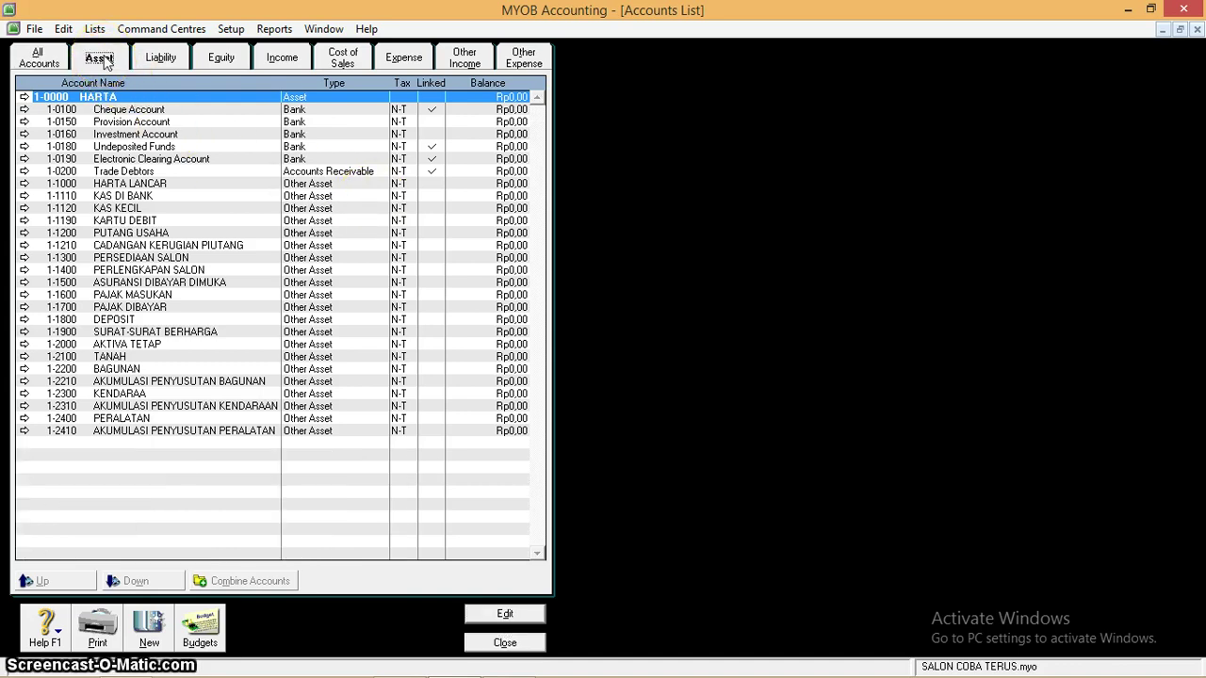
Examine the profile of the Provision Account and return to the list of asset accounts.
{"action": "left_click", "coordinate": [188, 122]}
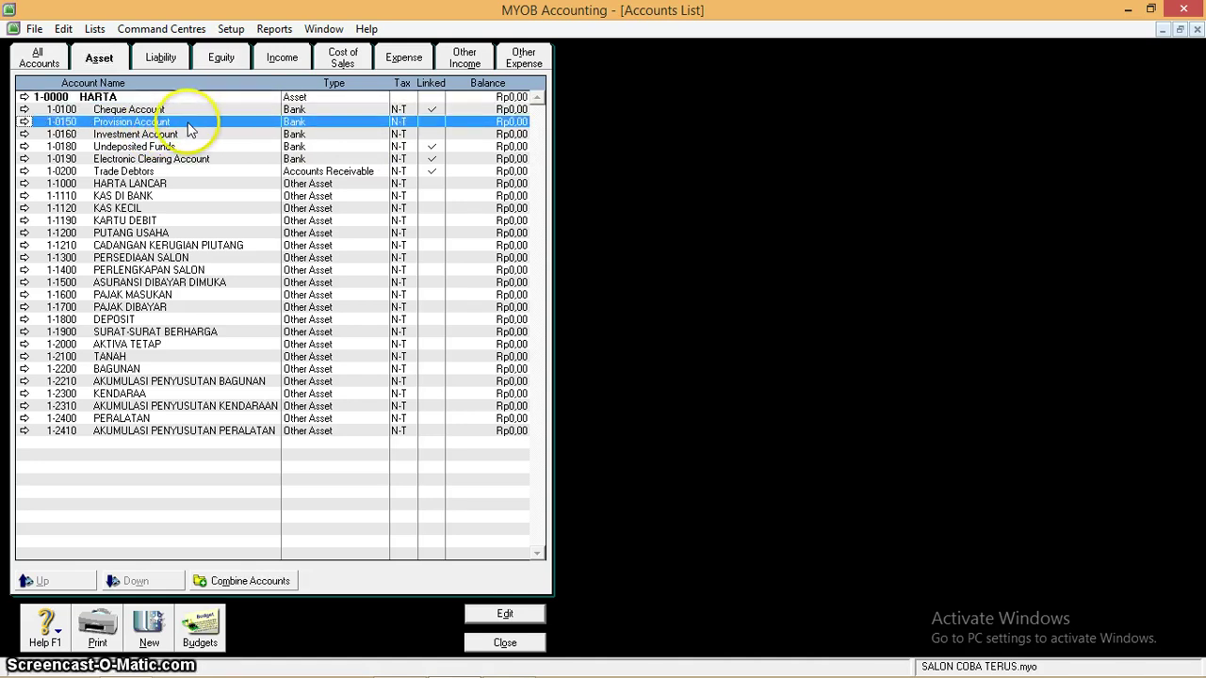
{"action": "double_click", "coordinate": [187, 122]}
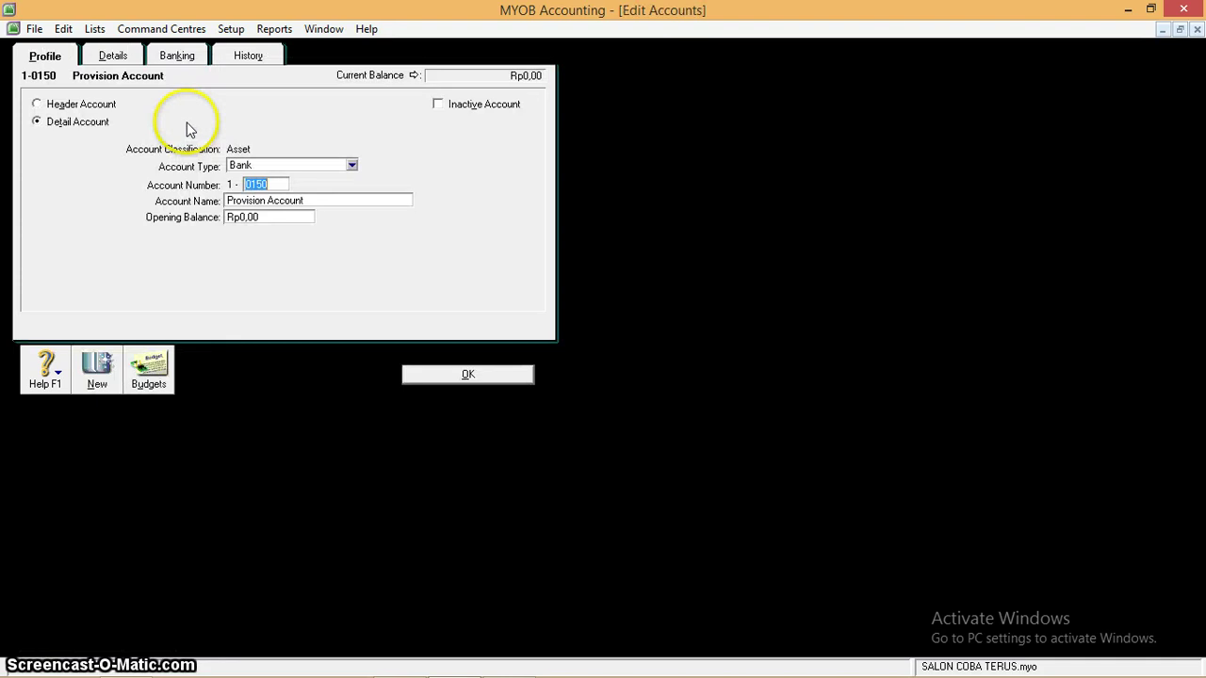
{"action": "left_click", "coordinate": [474, 378]}
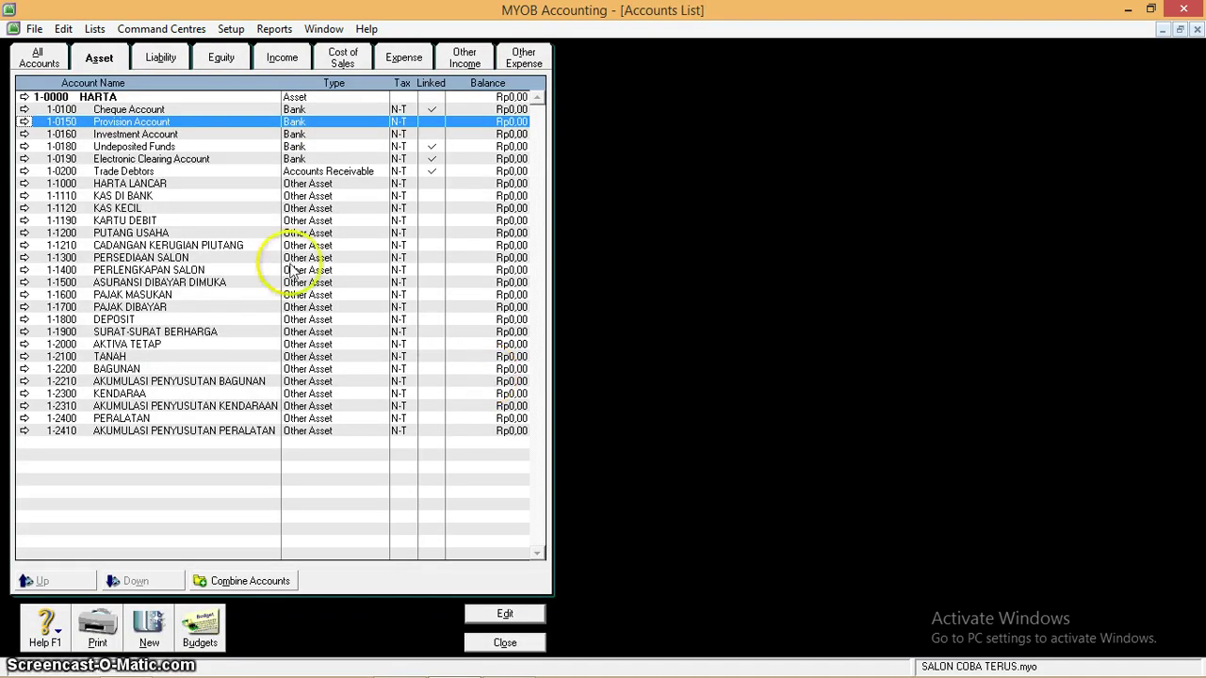
{"action": "left_click", "coordinate": [25, 123]}
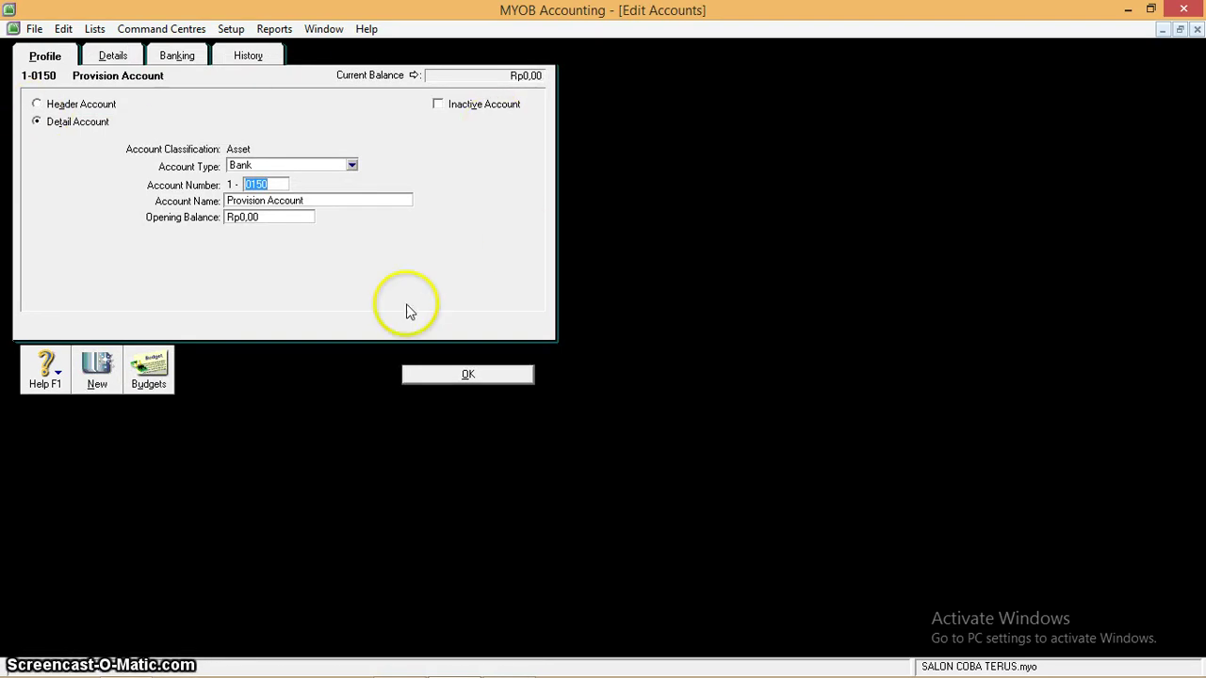
{"action": "left_click", "coordinate": [512, 373]}
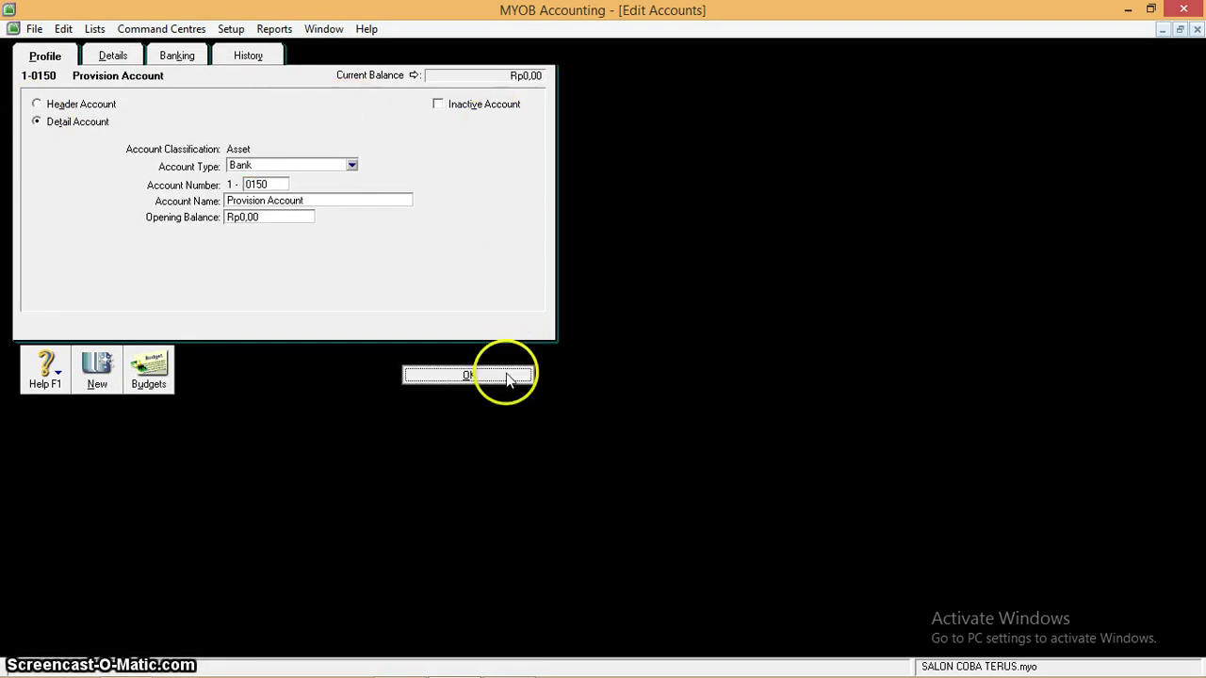
{"action": "double_click", "coordinate": [138, 127]}
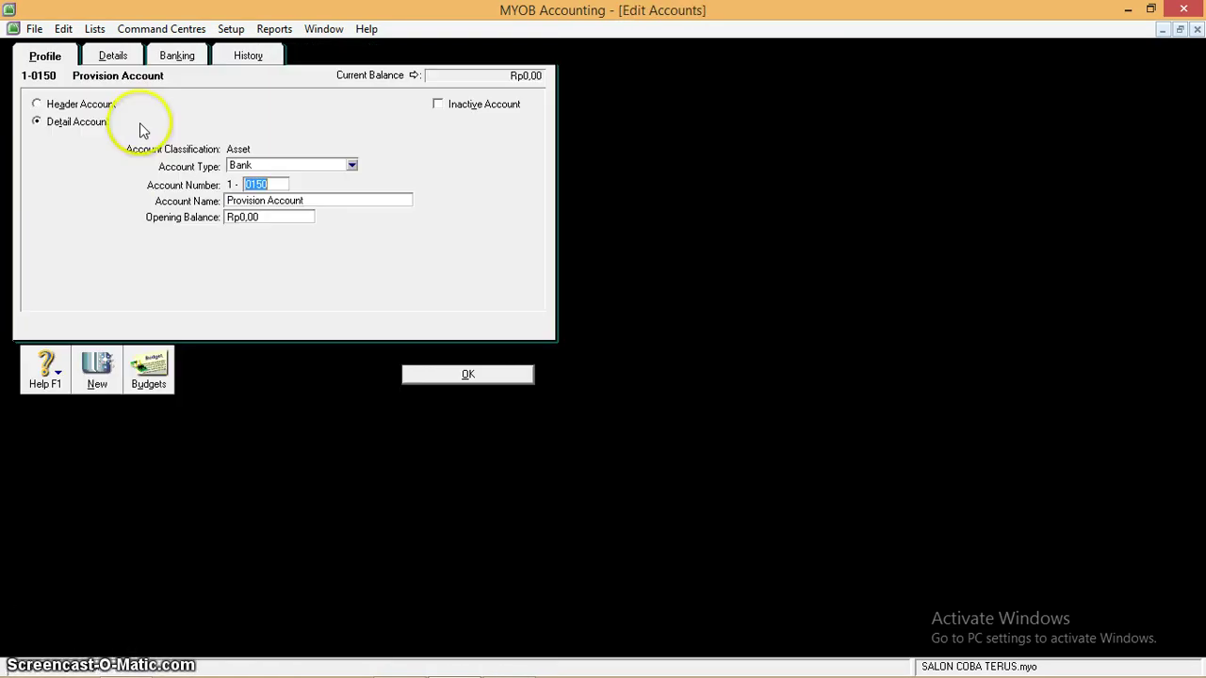
{"action": "left_click", "coordinate": [471, 373]}
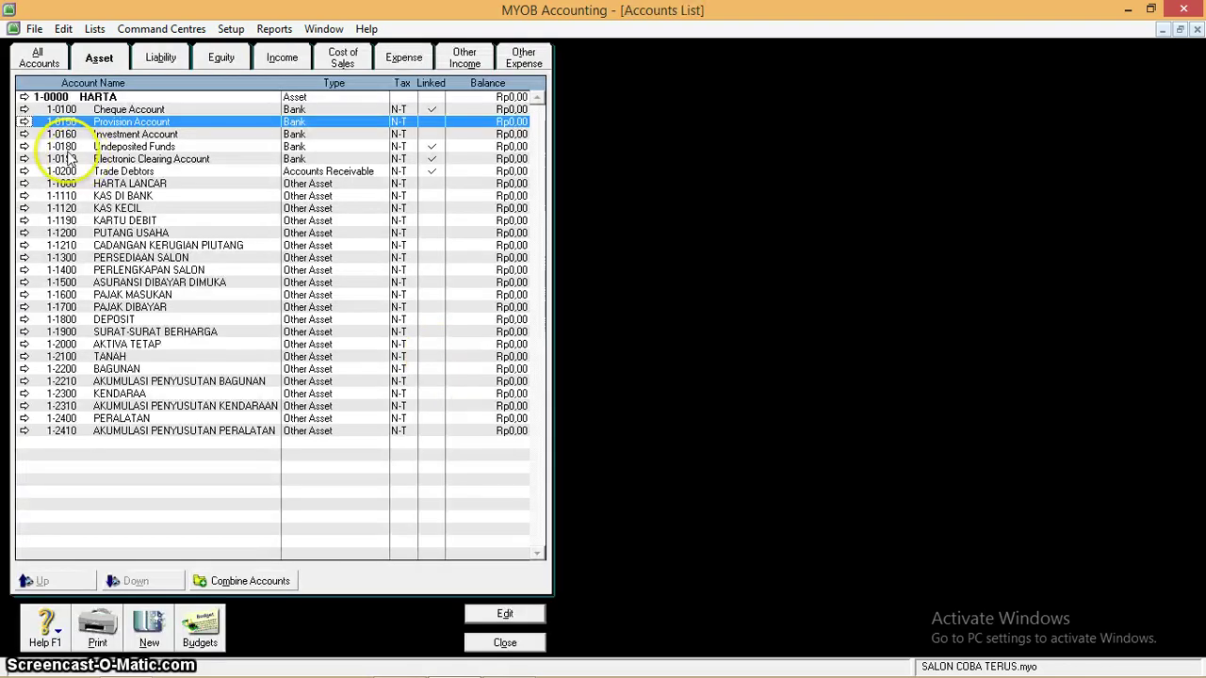
{"action": "left_click", "coordinate": [25, 123]}
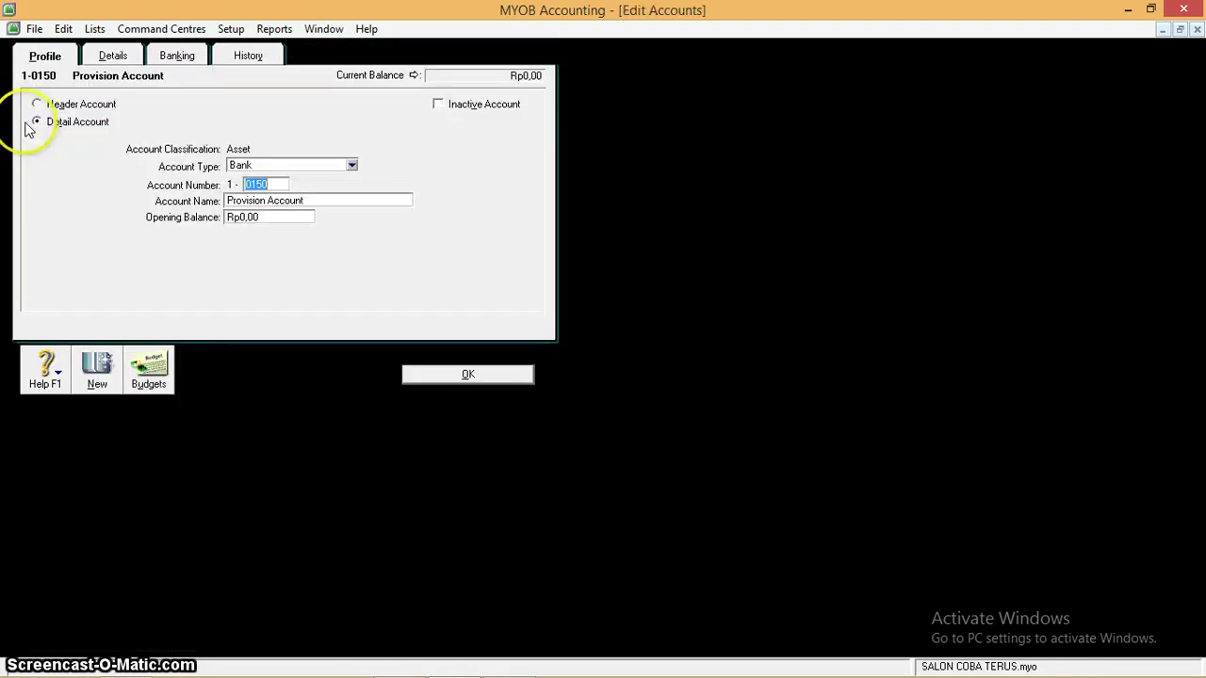
{"action": "left_click", "coordinate": [468, 375]}
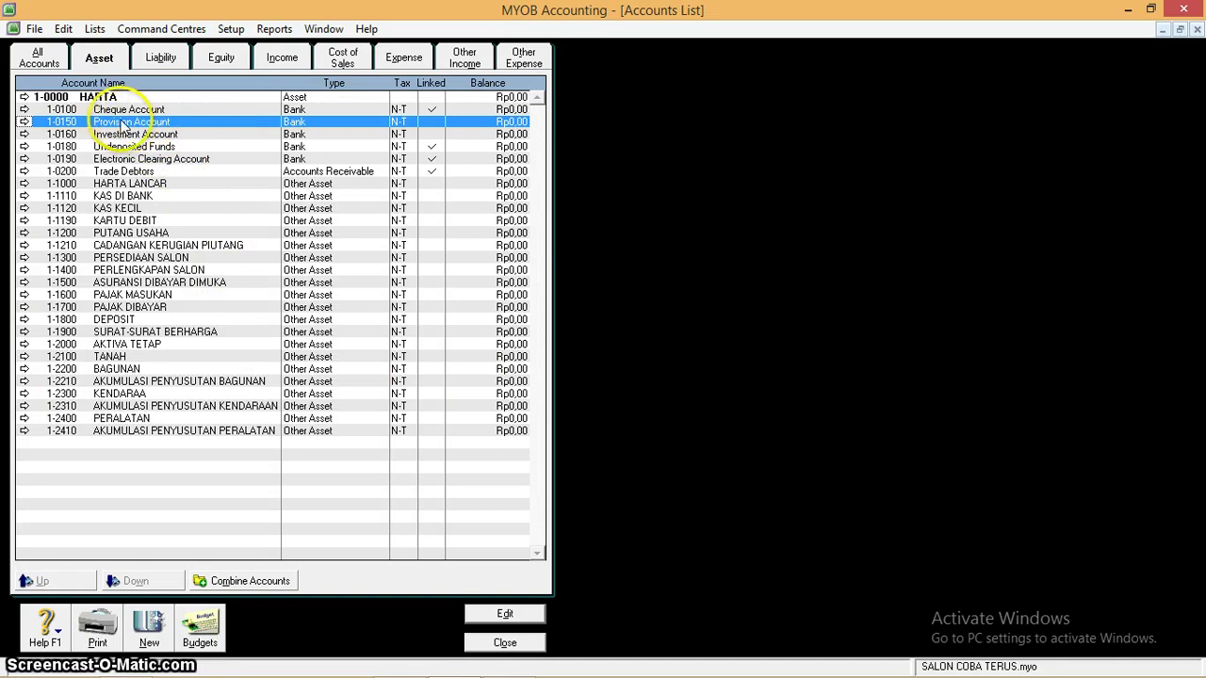
Delete the Provision Account from the asset accounts.
{"action": "left_click", "coordinate": [25, 122]}
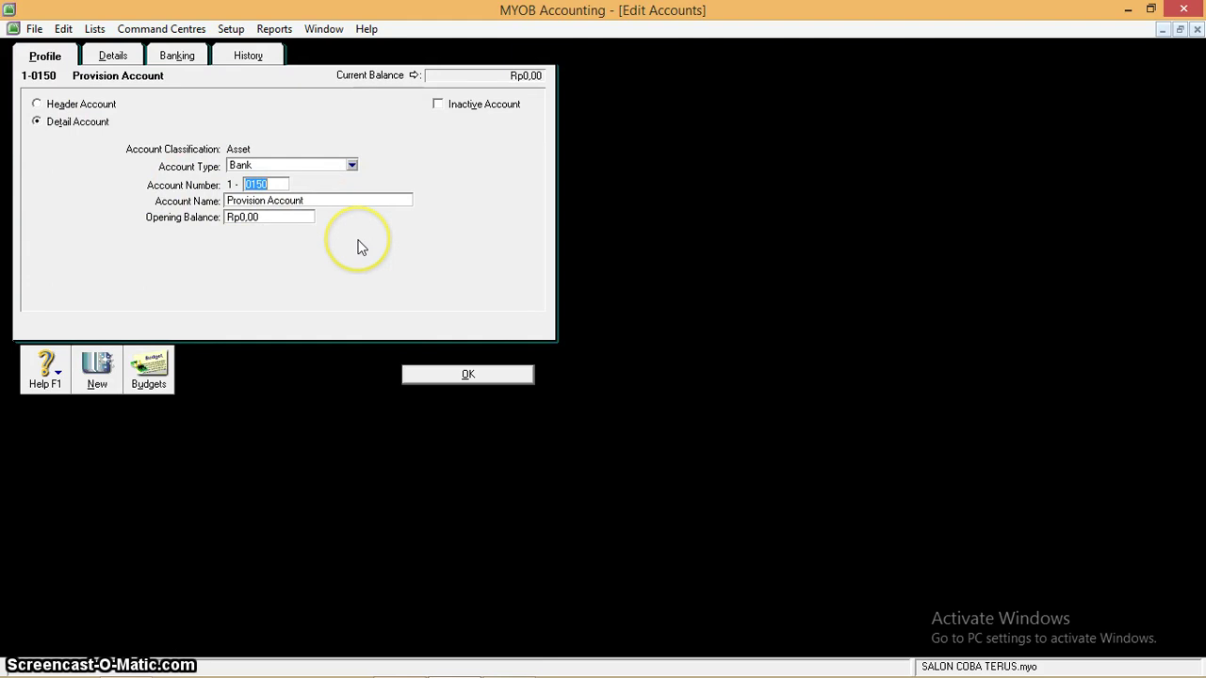
{"action": "left_click", "coordinate": [34, 29]}
{"action": "mouse_move", "coordinate": [62, 38]}
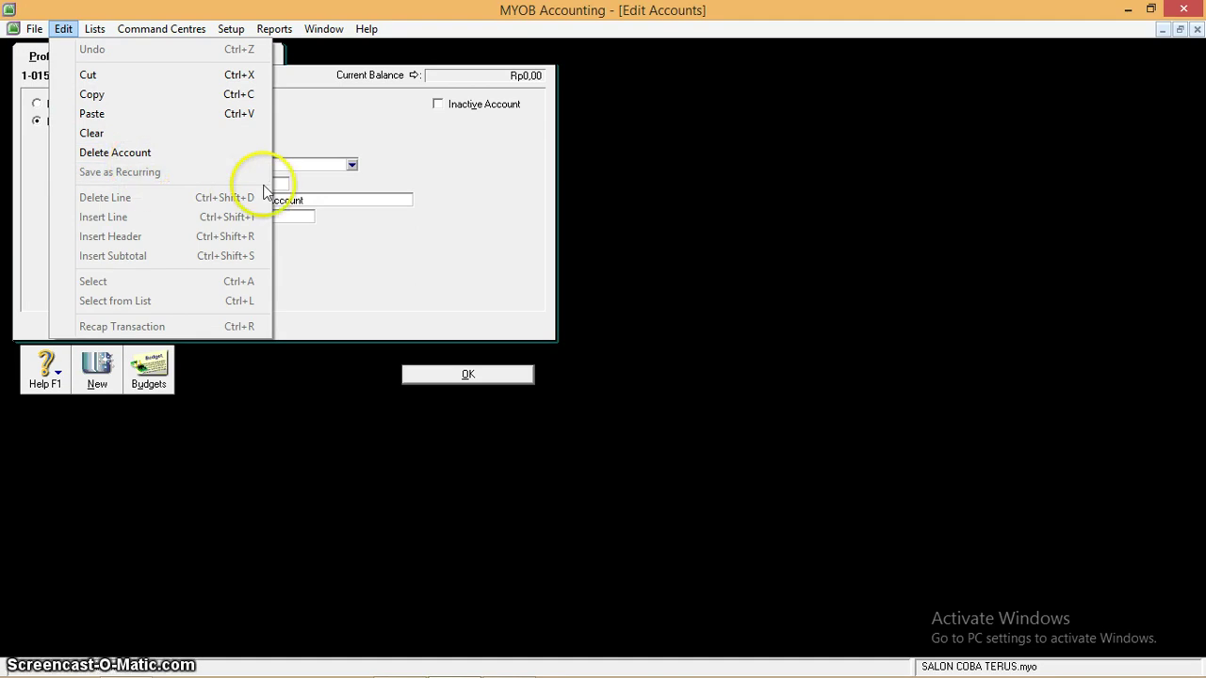
{"action": "left_click", "coordinate": [422, 156]}
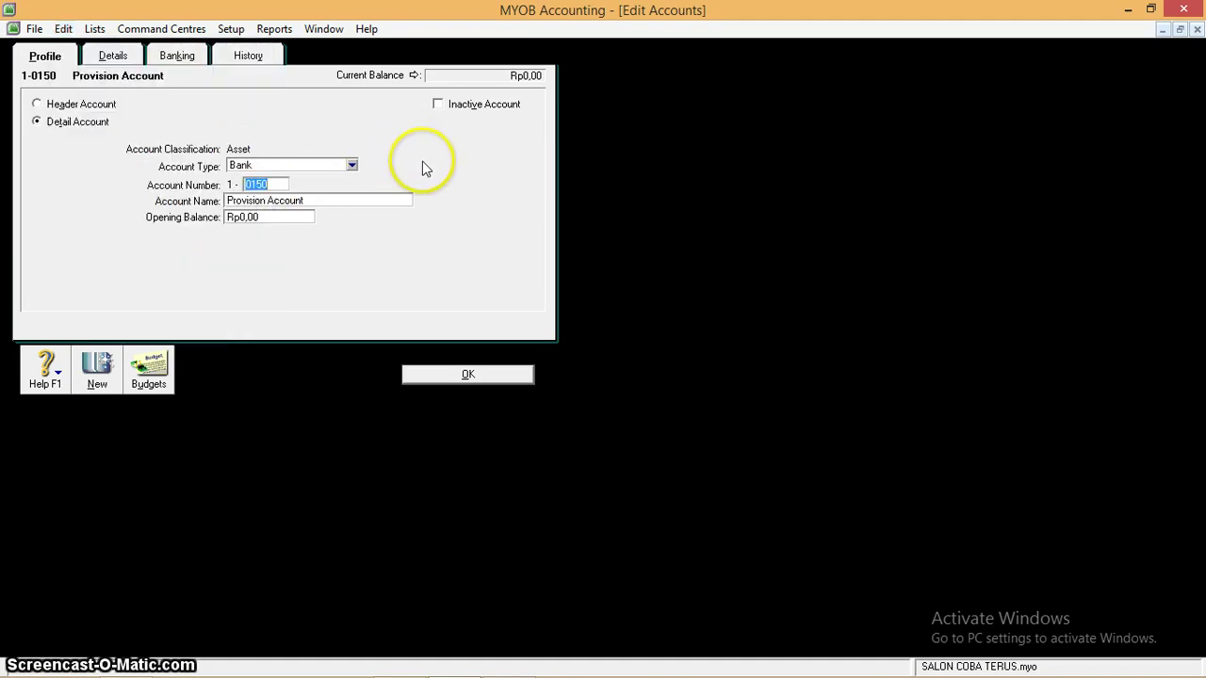
{"action": "right_click", "coordinate": [423, 161]}
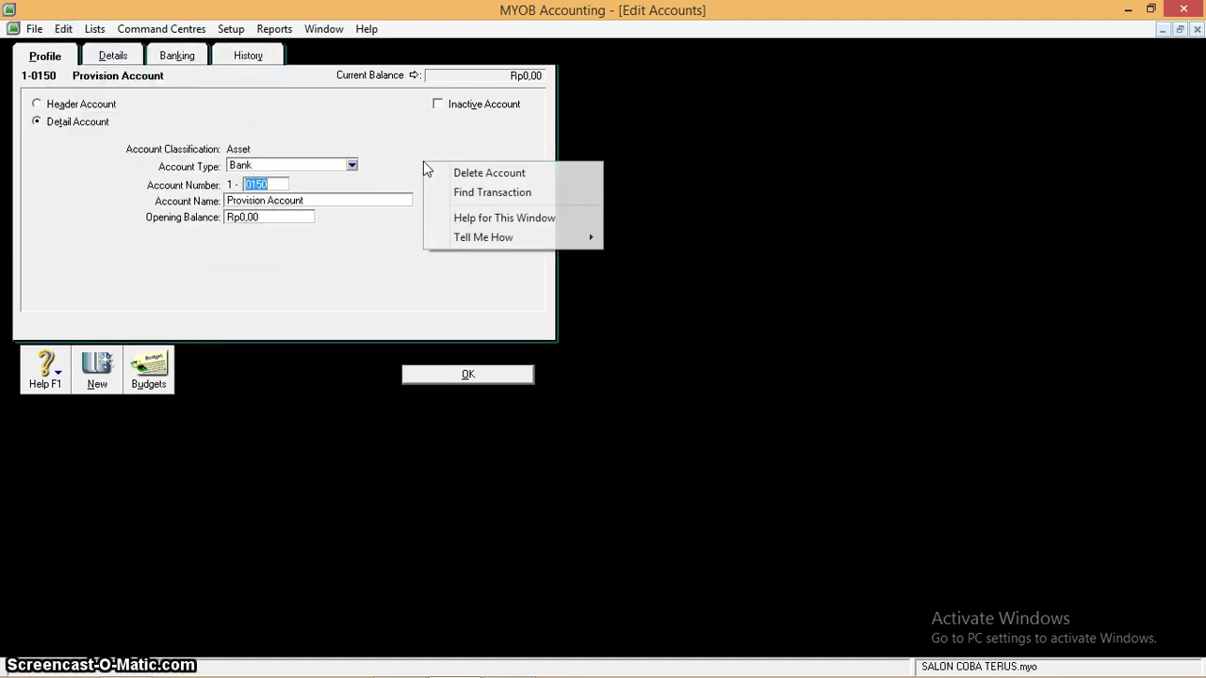
{"action": "left_click", "coordinate": [486, 175]}
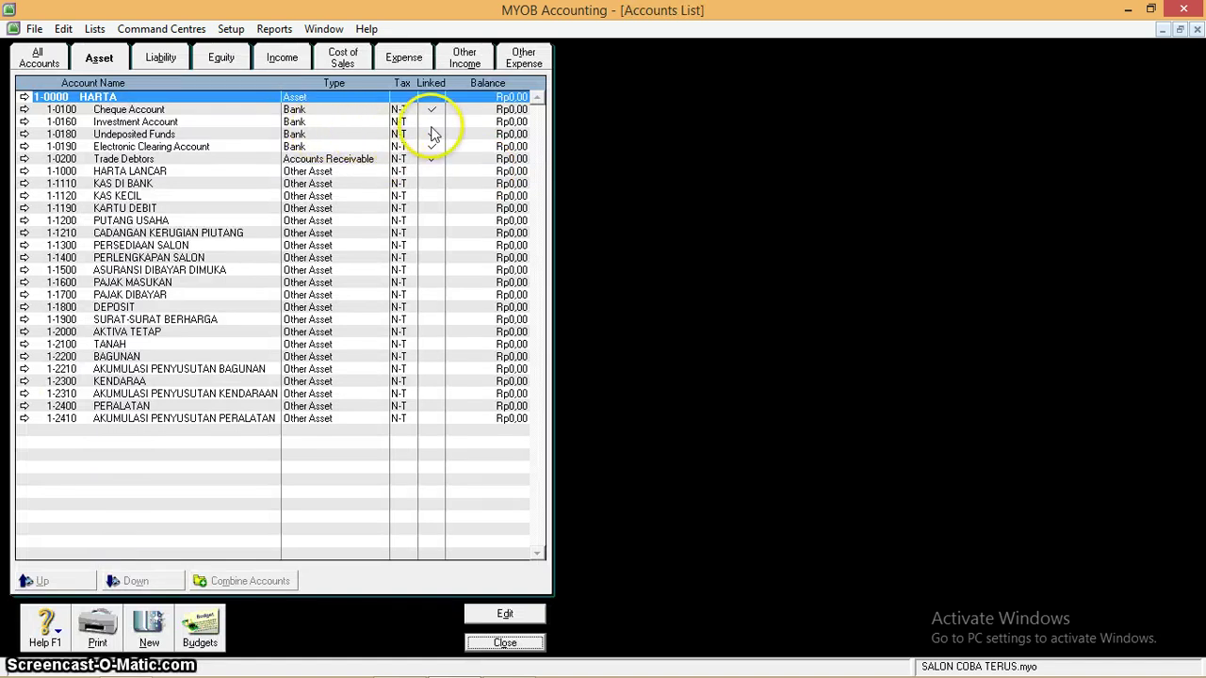
Delete the Investment Account from the asset accounts.
{"action": "double_click", "coordinate": [97, 126]}
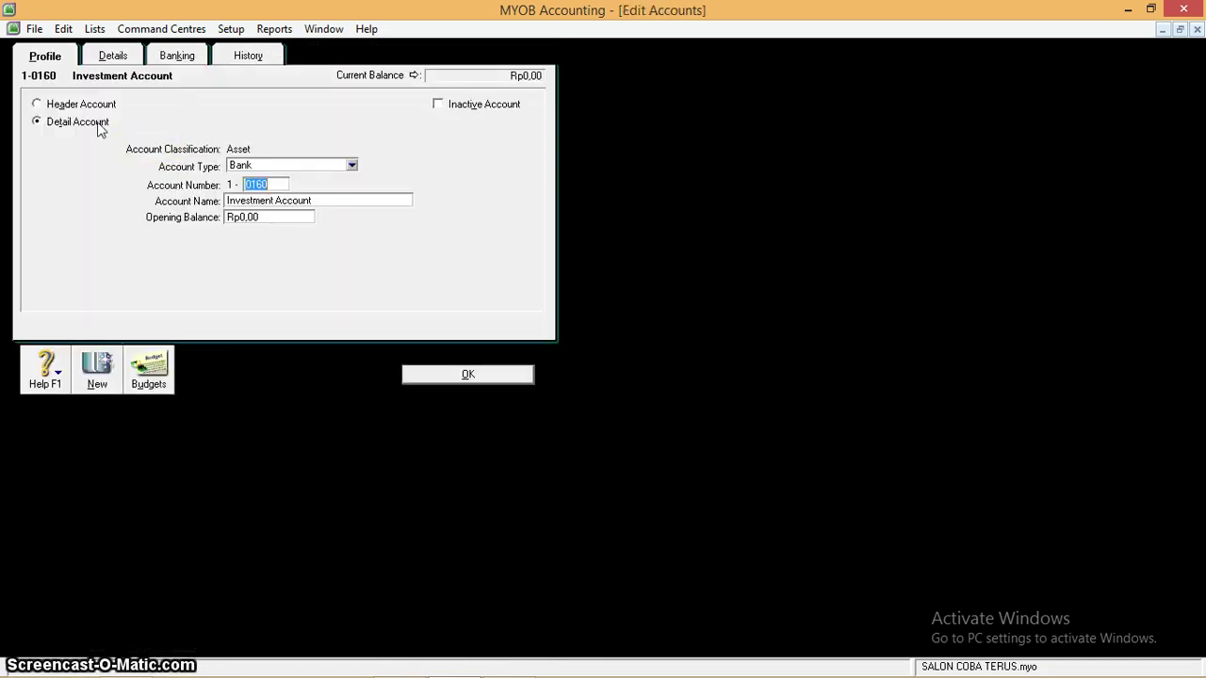
{"action": "right_click", "coordinate": [462, 143]}
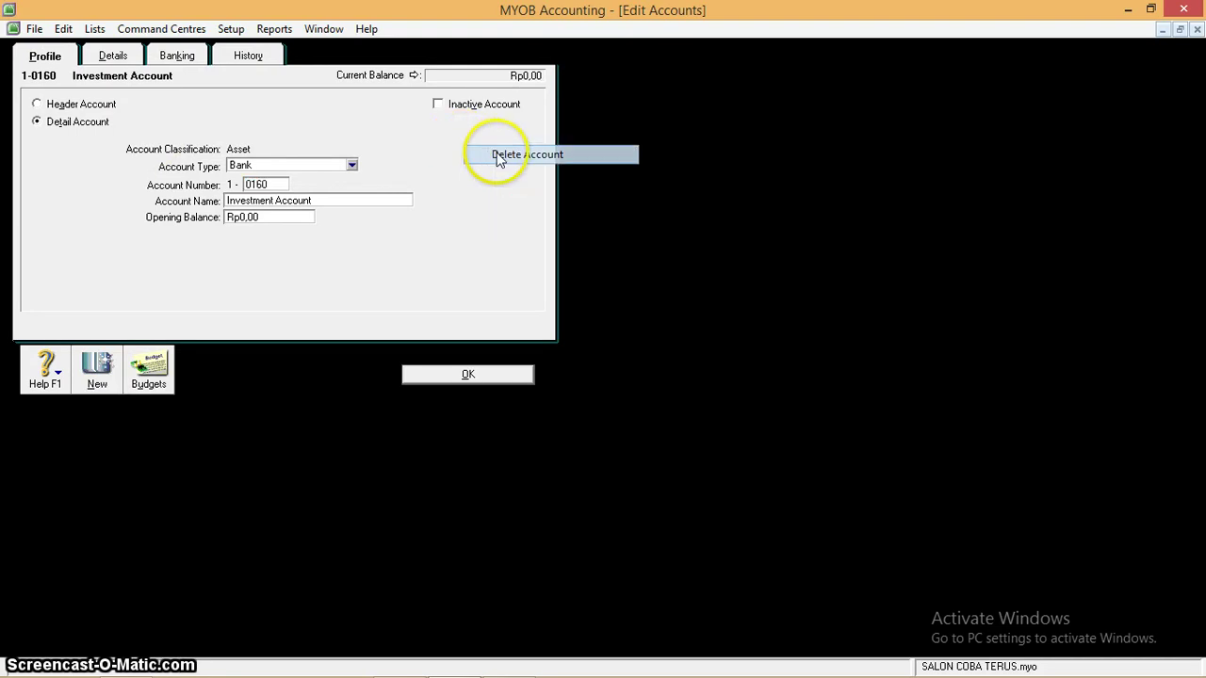
{"action": "left_click", "coordinate": [498, 155]}
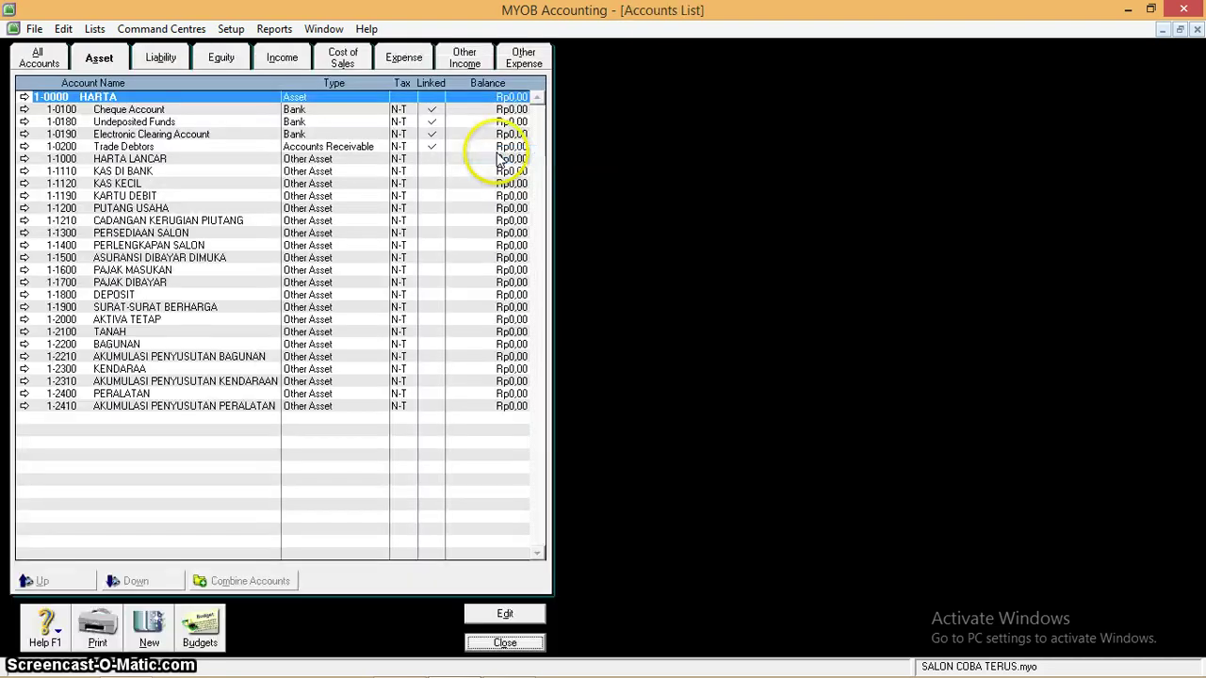
Try to delete the linked Cheque Account, and return to the list of asset accounts.
{"action": "left_click", "coordinate": [157, 111]}
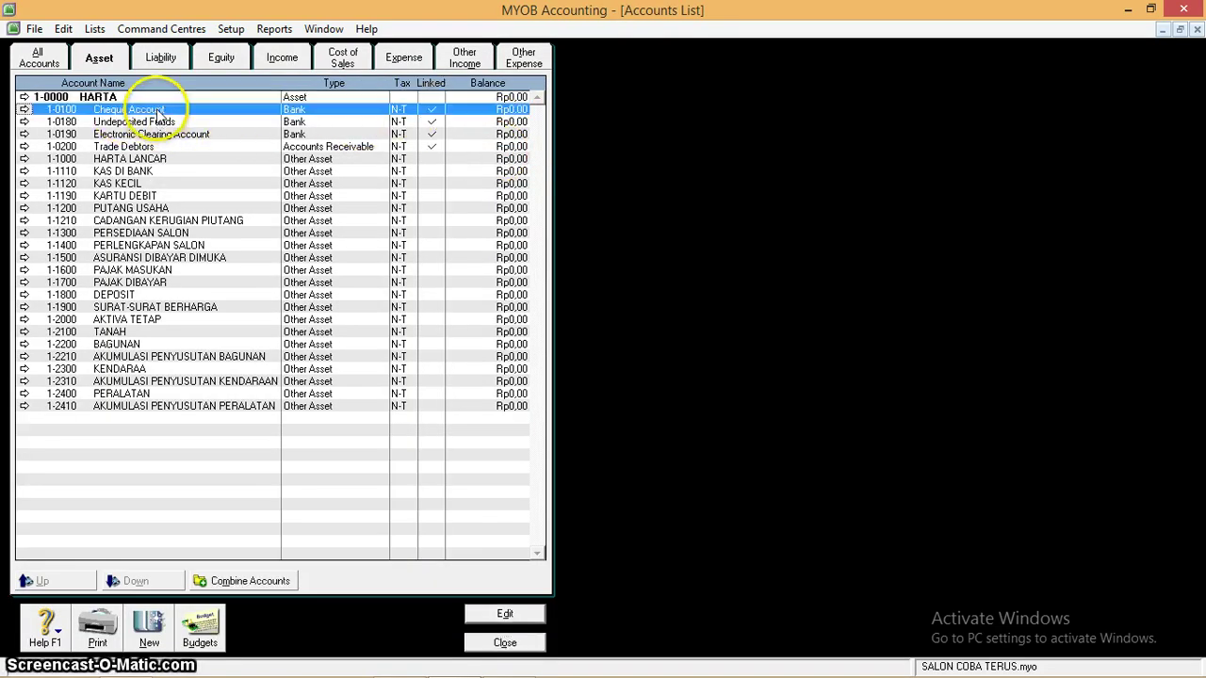
{"action": "double_click", "coordinate": [157, 112]}
{"action": "right_click", "coordinate": [404, 111]}
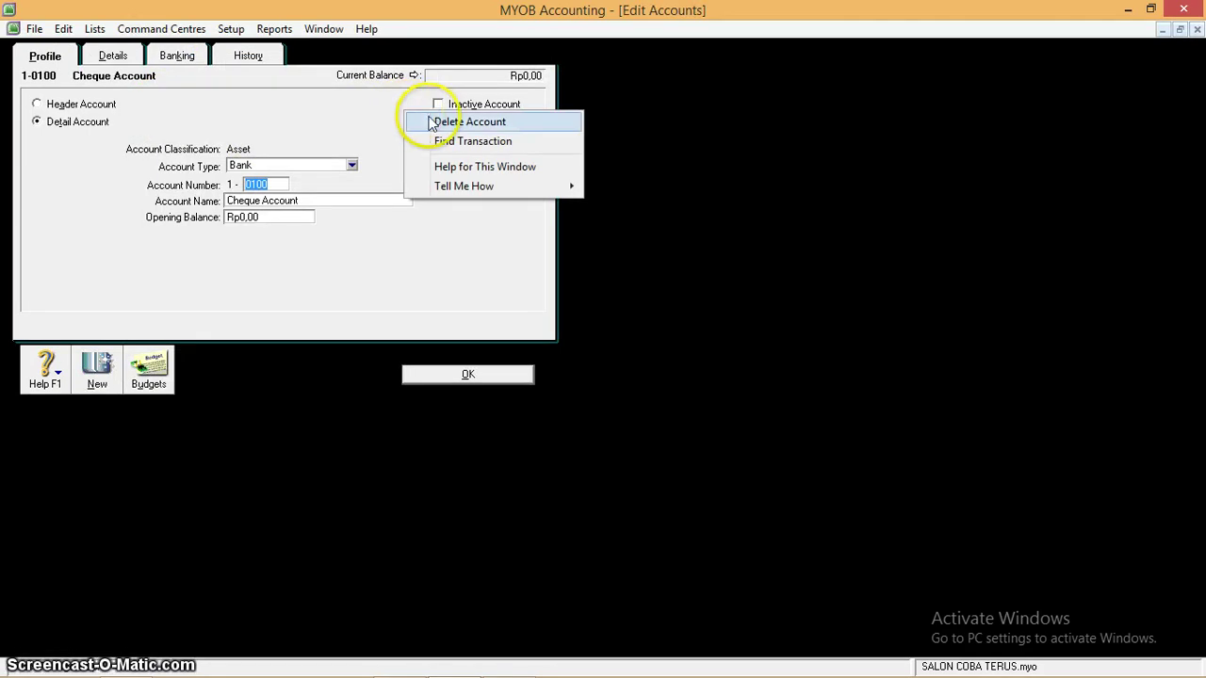
{"action": "left_click", "coordinate": [469, 122]}
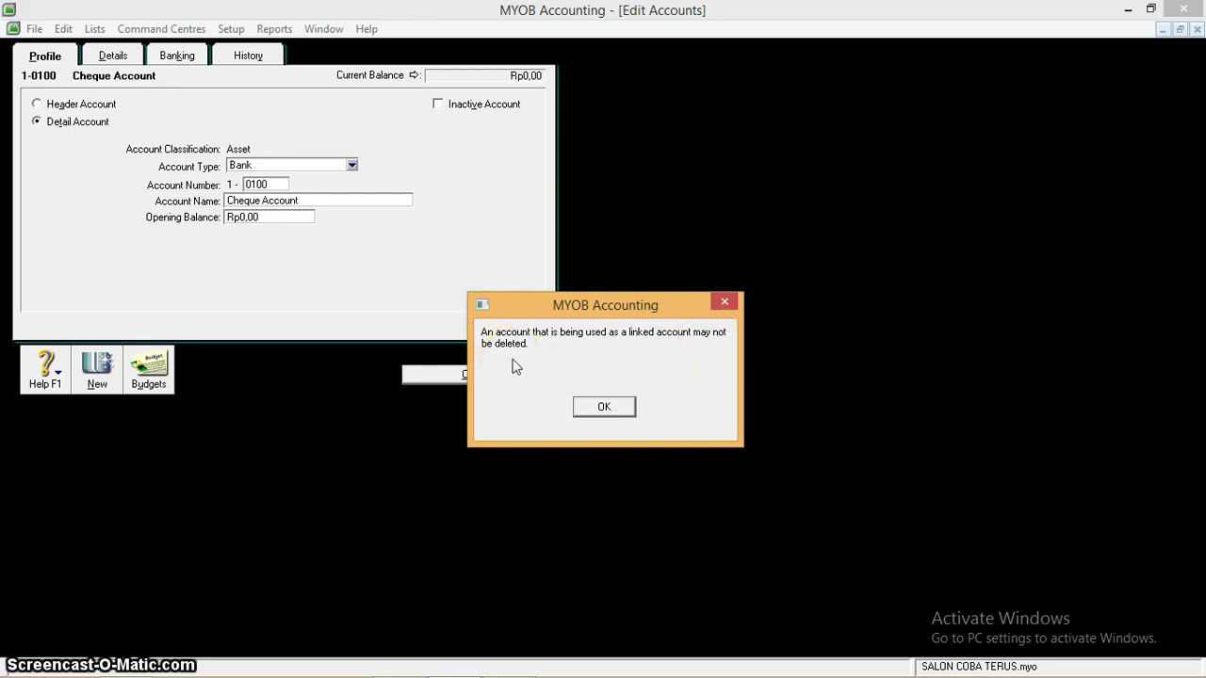
{"action": "left_click", "coordinate": [607, 409]}
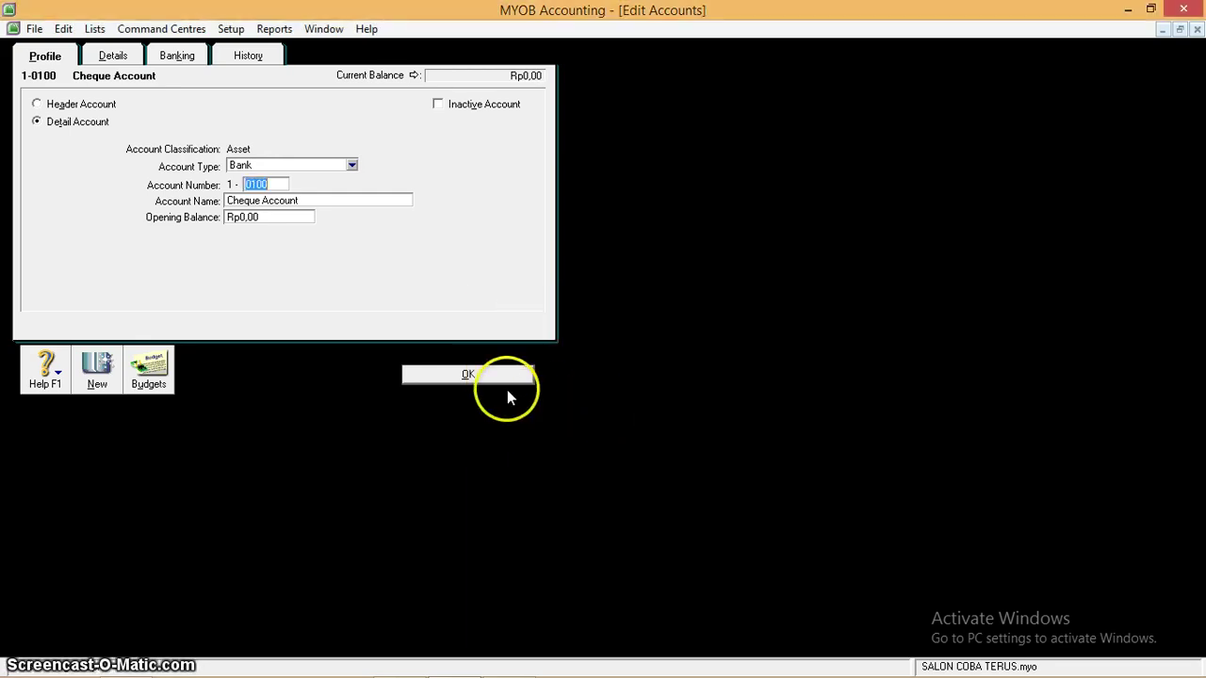
{"action": "left_click", "coordinate": [503, 377]}
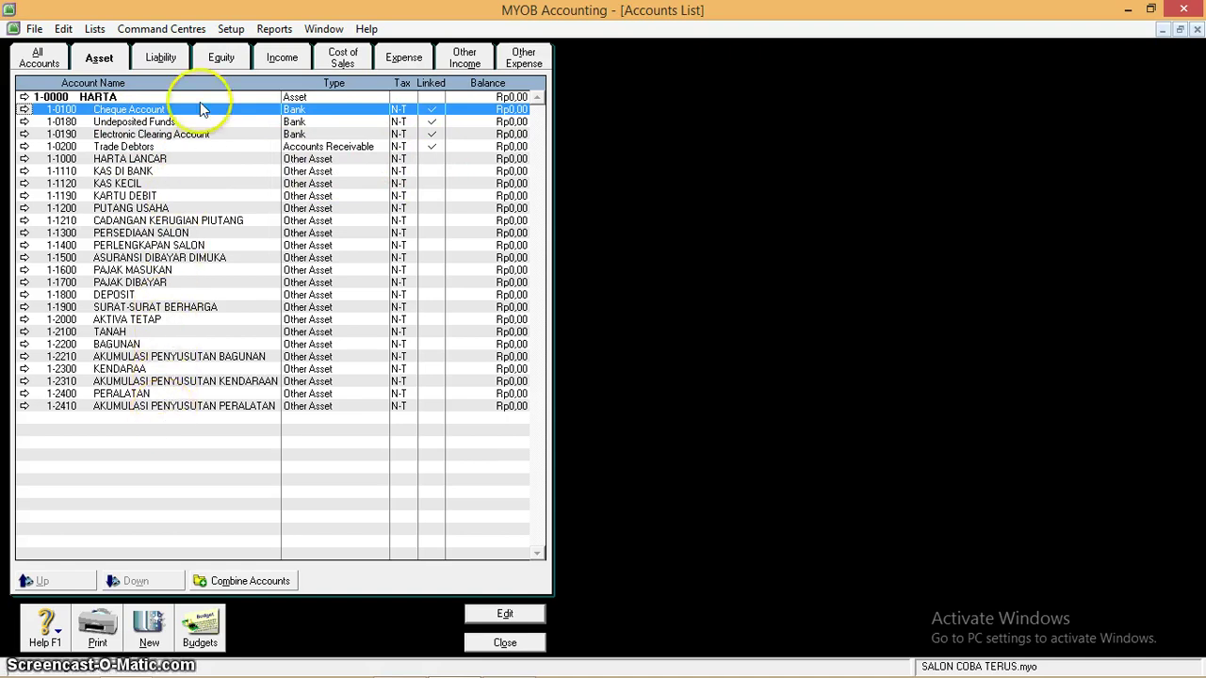
Examine the account lists of every category from Liability to Other Expense, and return to the list of asset accounts.
{"action": "left_click", "coordinate": [162, 60]}
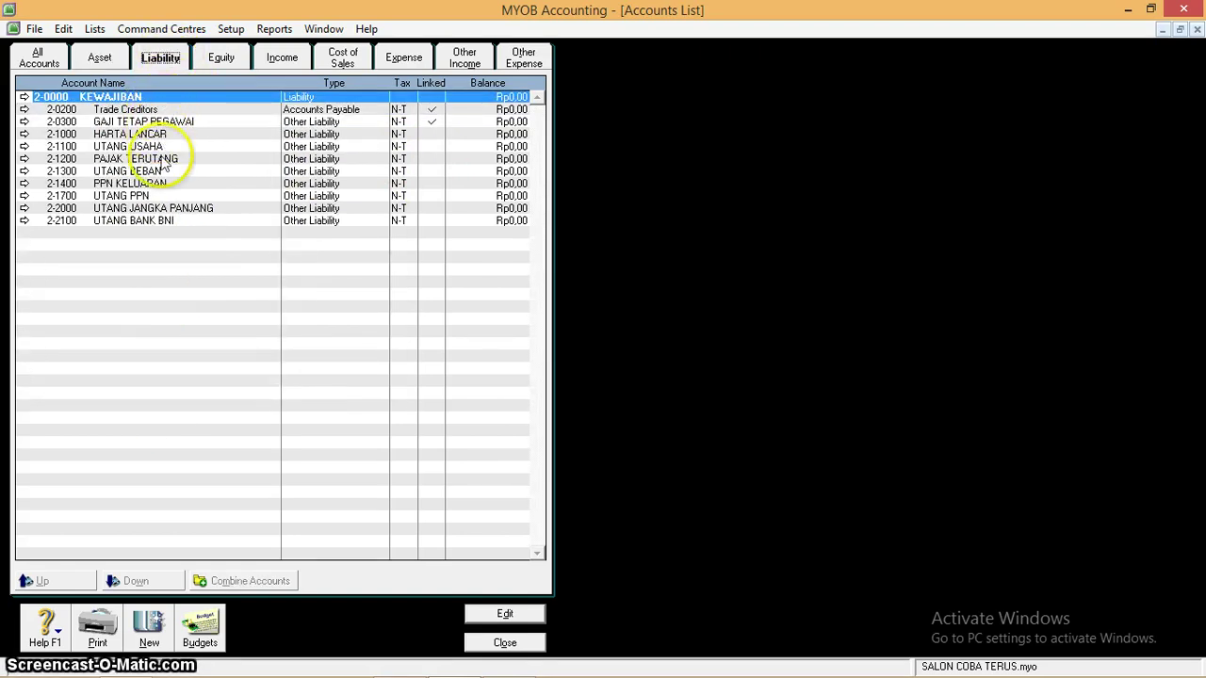
{"action": "left_click", "coordinate": [219, 59]}
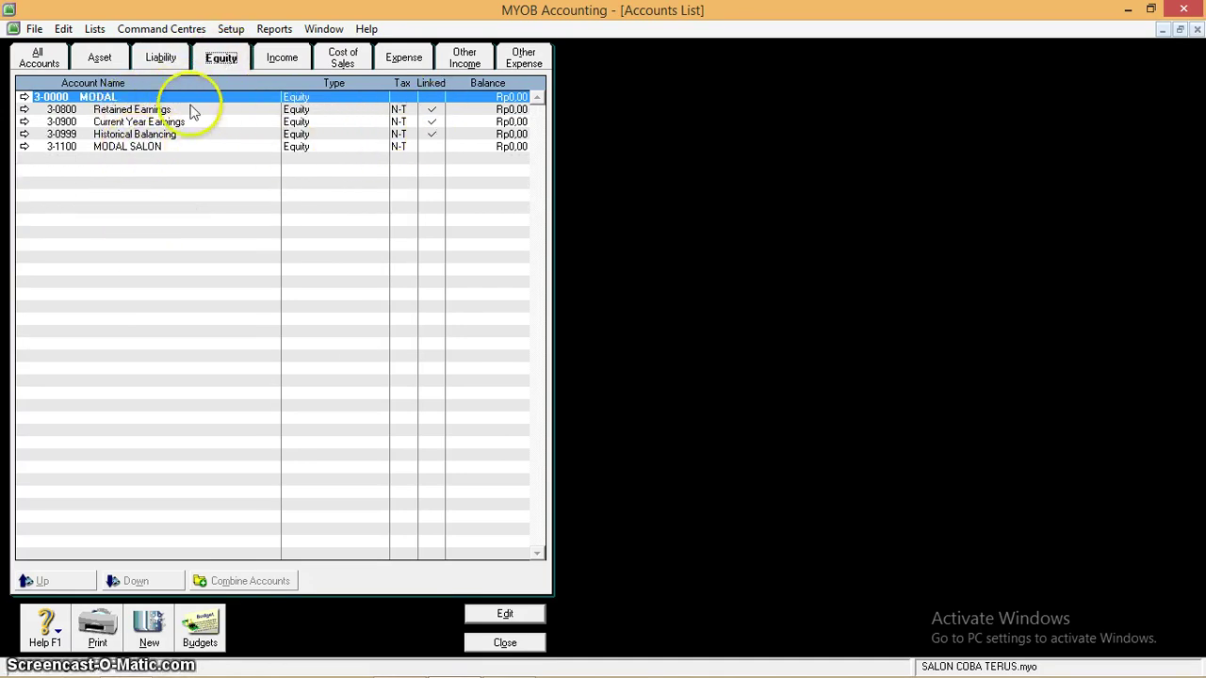
{"action": "left_click", "coordinate": [282, 58]}
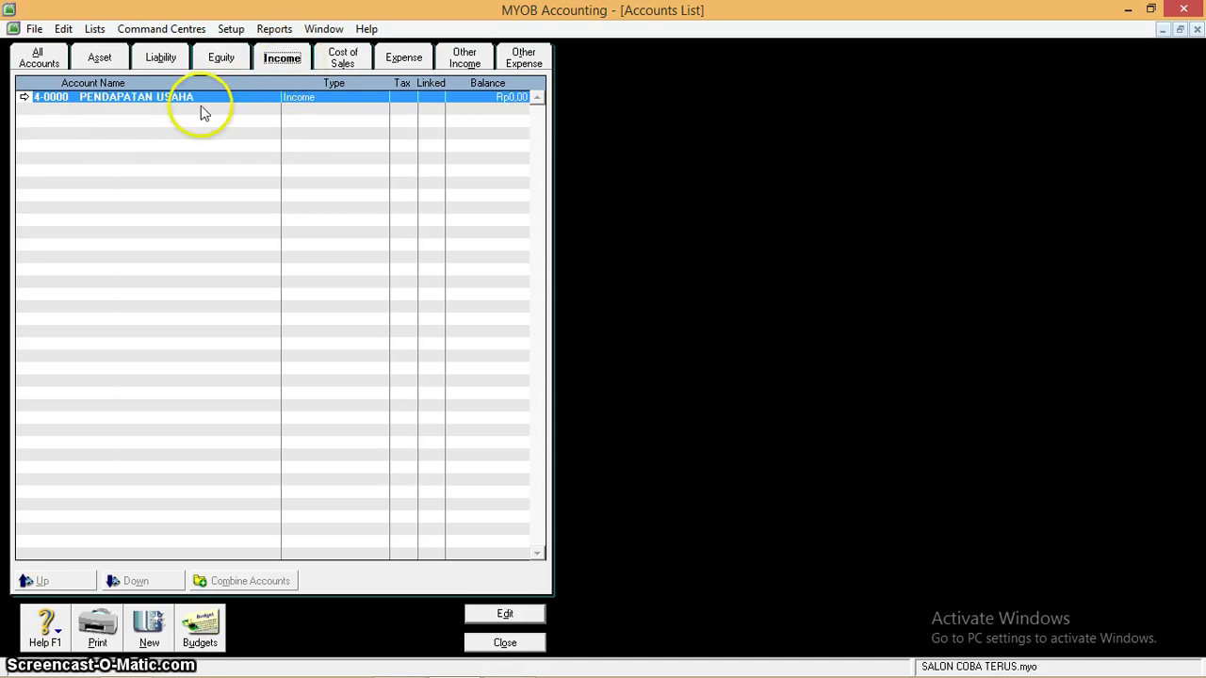
{"action": "left_click", "coordinate": [343, 62]}
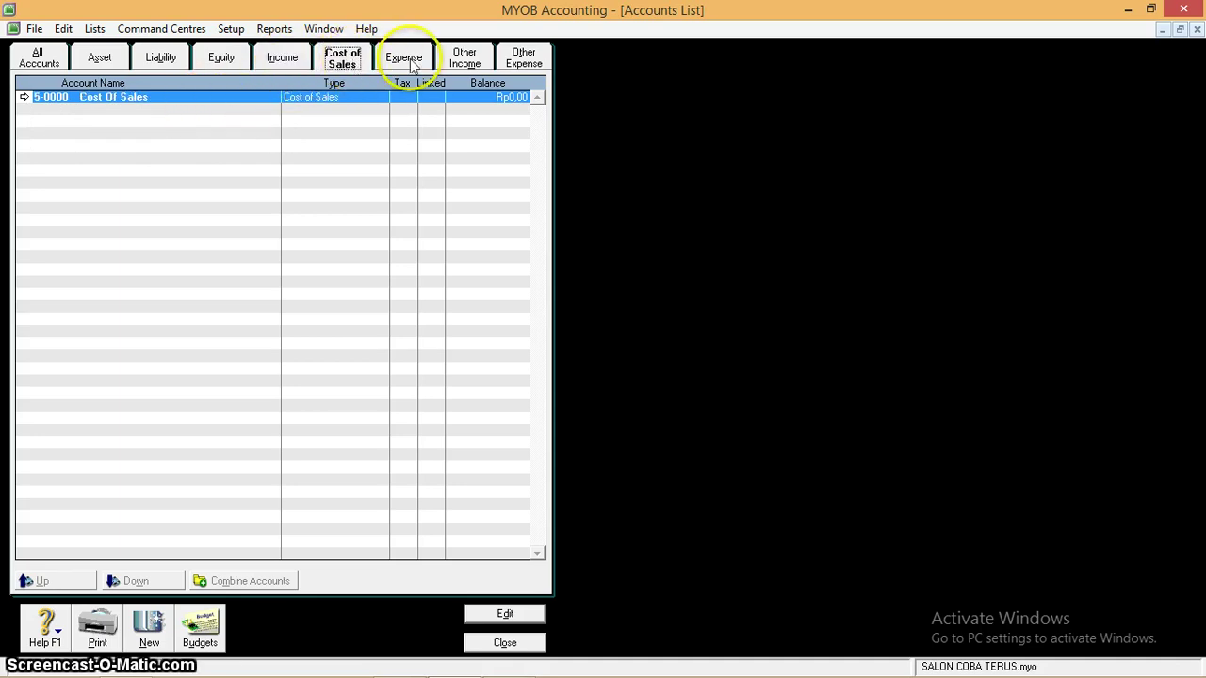
{"action": "left_click", "coordinate": [283, 57]}
{"action": "left_click", "coordinate": [354, 64]}
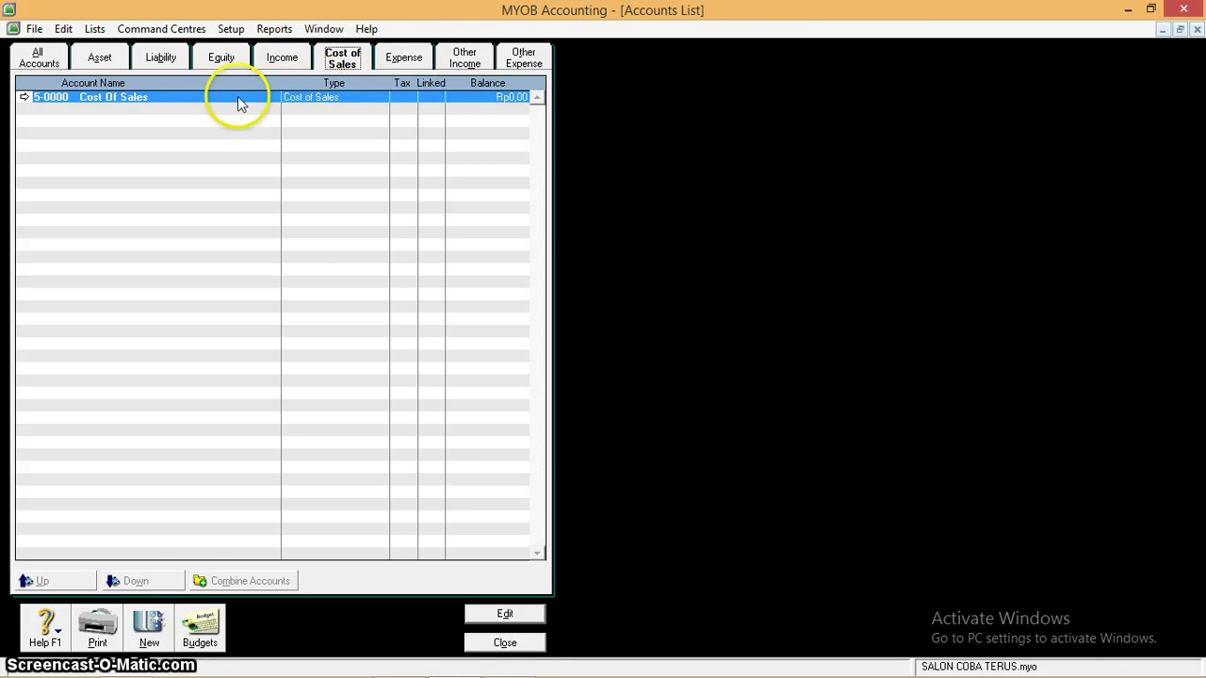
{"action": "left_click", "coordinate": [288, 57]}
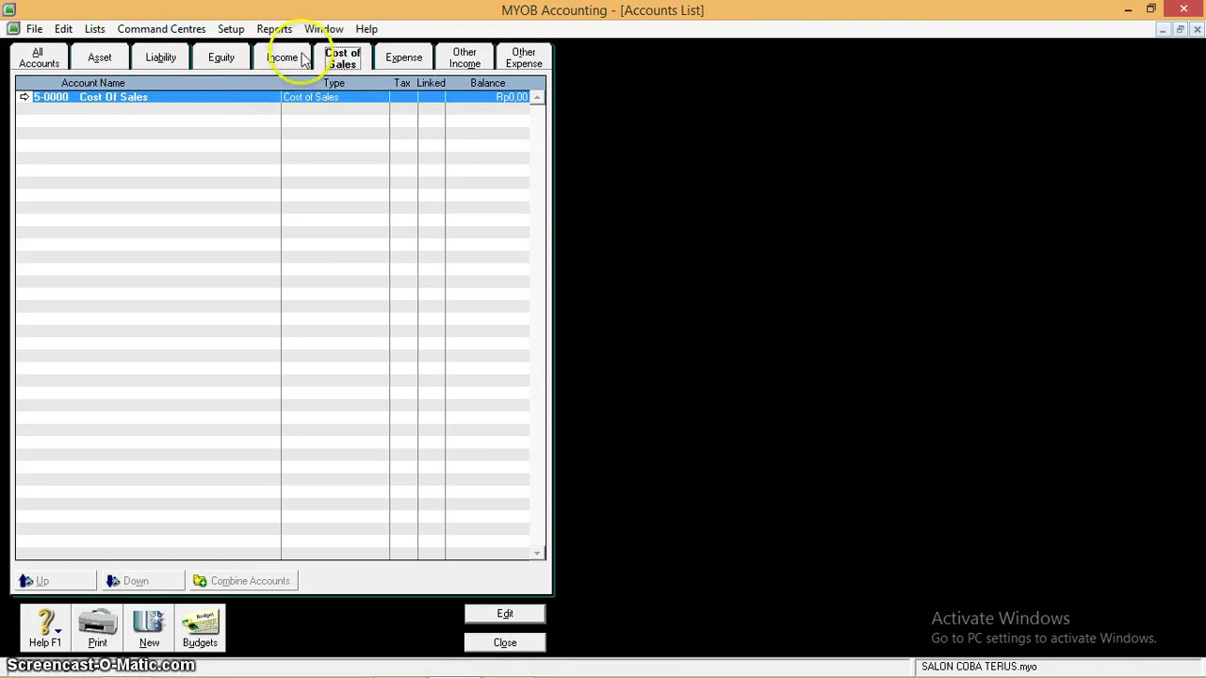
{"action": "left_click", "coordinate": [342, 56]}
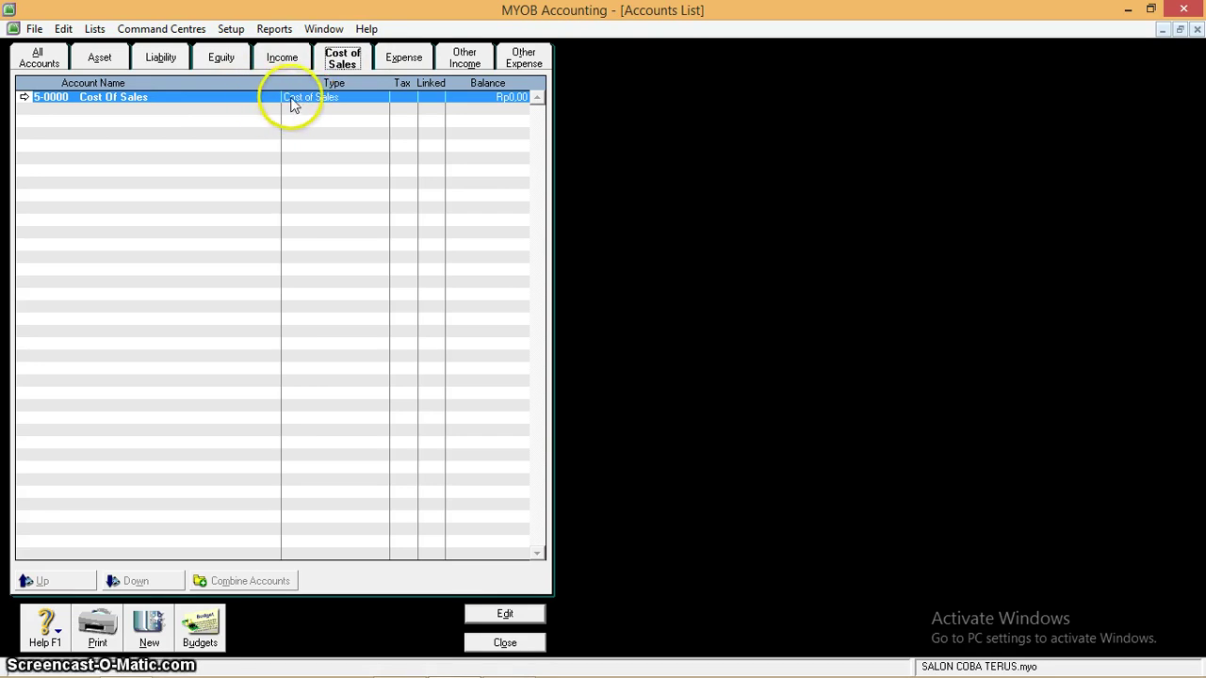
{"action": "left_click", "coordinate": [405, 59]}
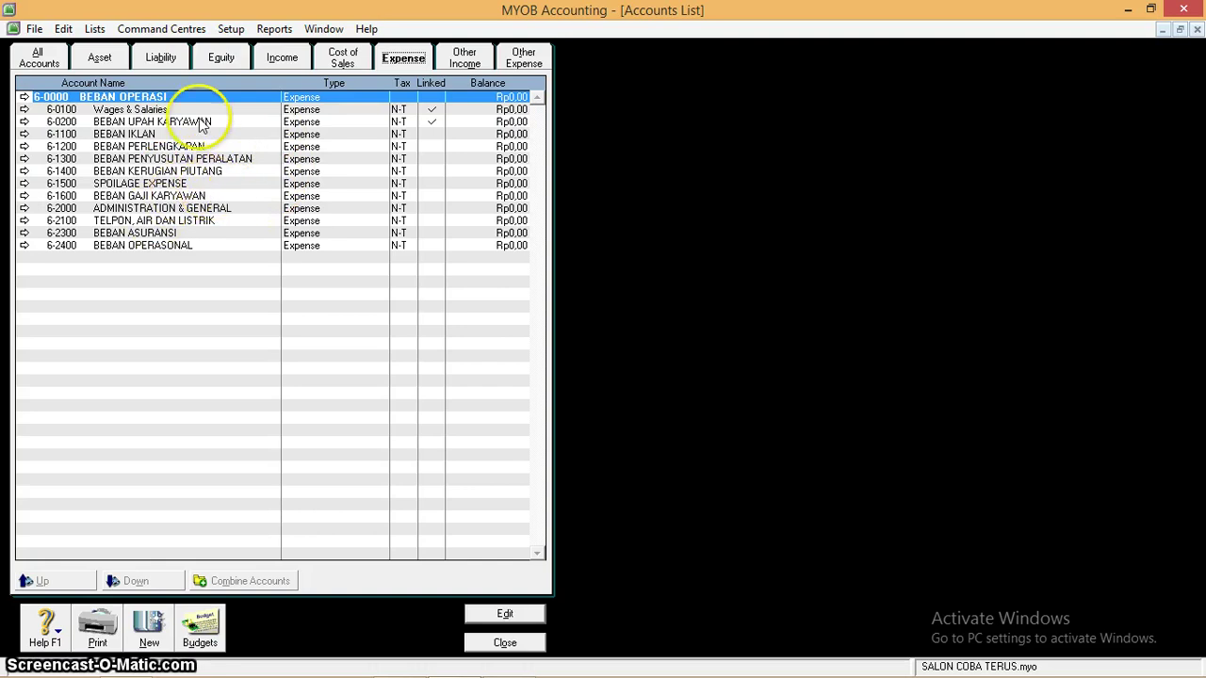
{"action": "left_click", "coordinate": [474, 62]}
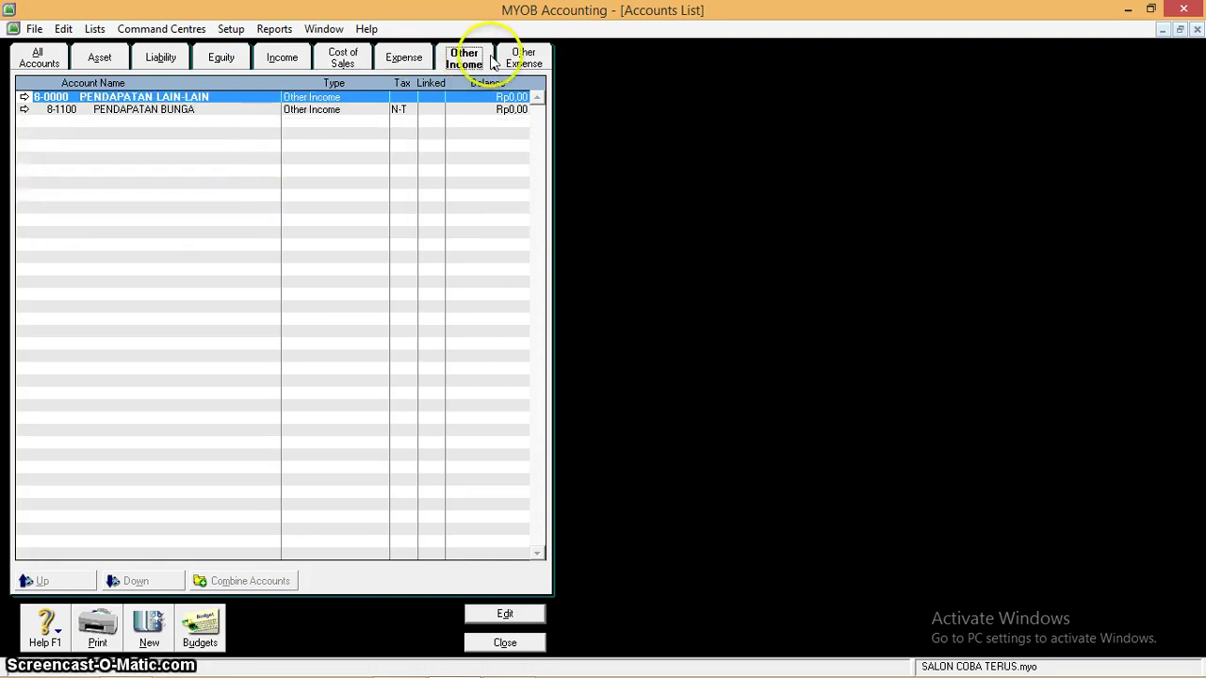
{"action": "left_click", "coordinate": [533, 63]}
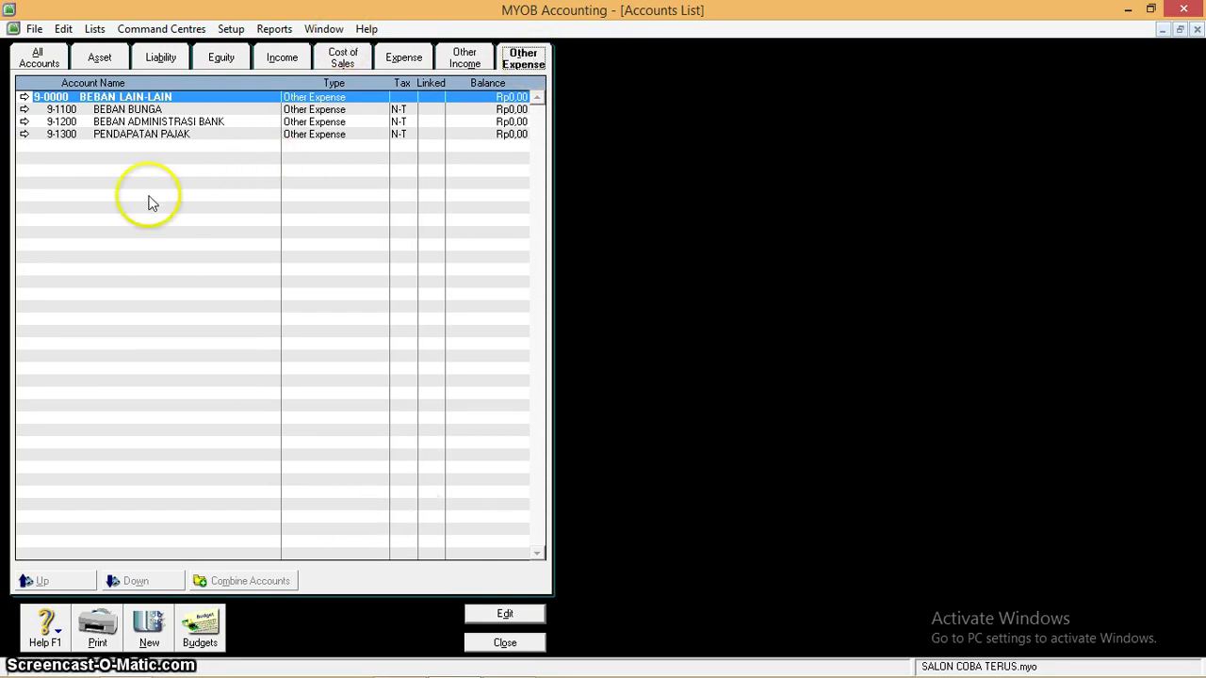
{"action": "left_click", "coordinate": [99, 59]}
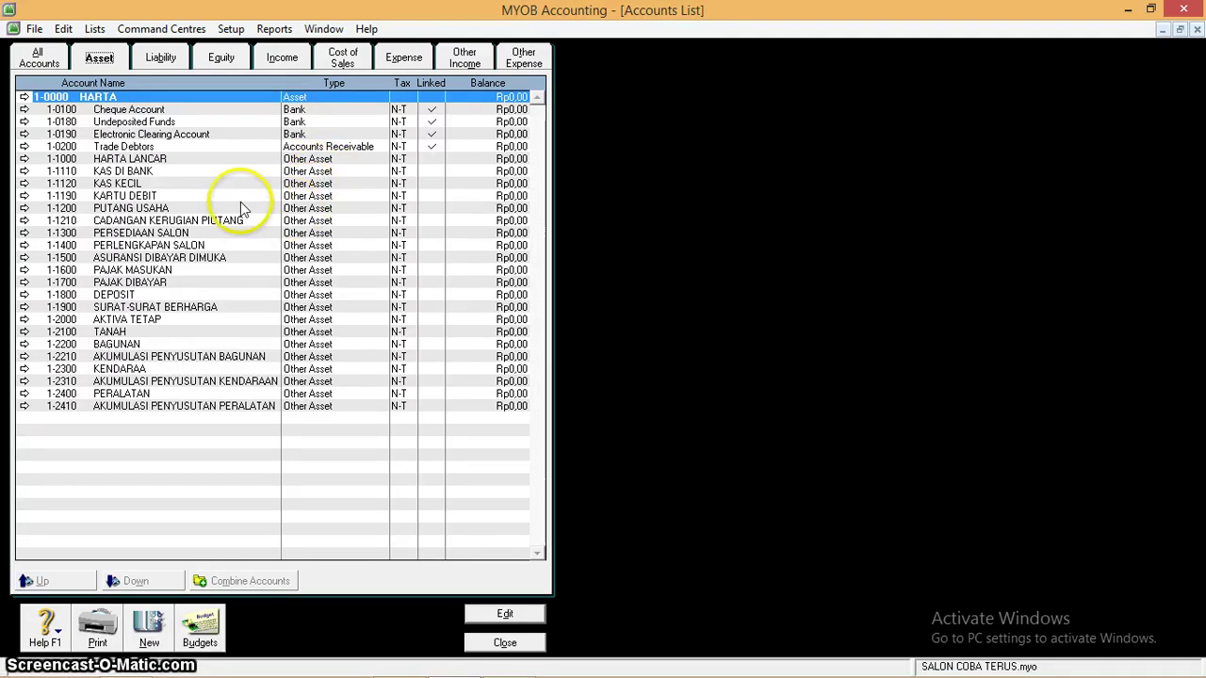
Examine the linked accounts for Accounts & Banking, including the account choices for Undeposited Funds, and return to the accounts list without changes.
{"action": "left_click", "coordinate": [231, 28]}
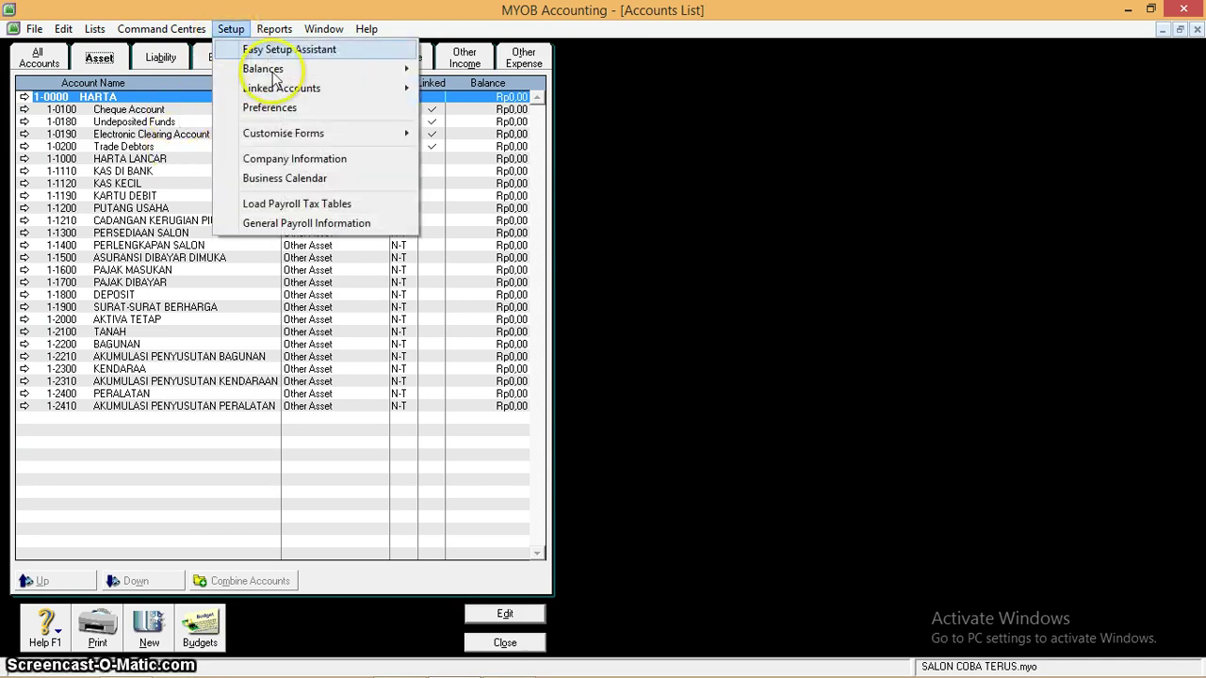
{"action": "mouse_move", "coordinate": [298, 92]}
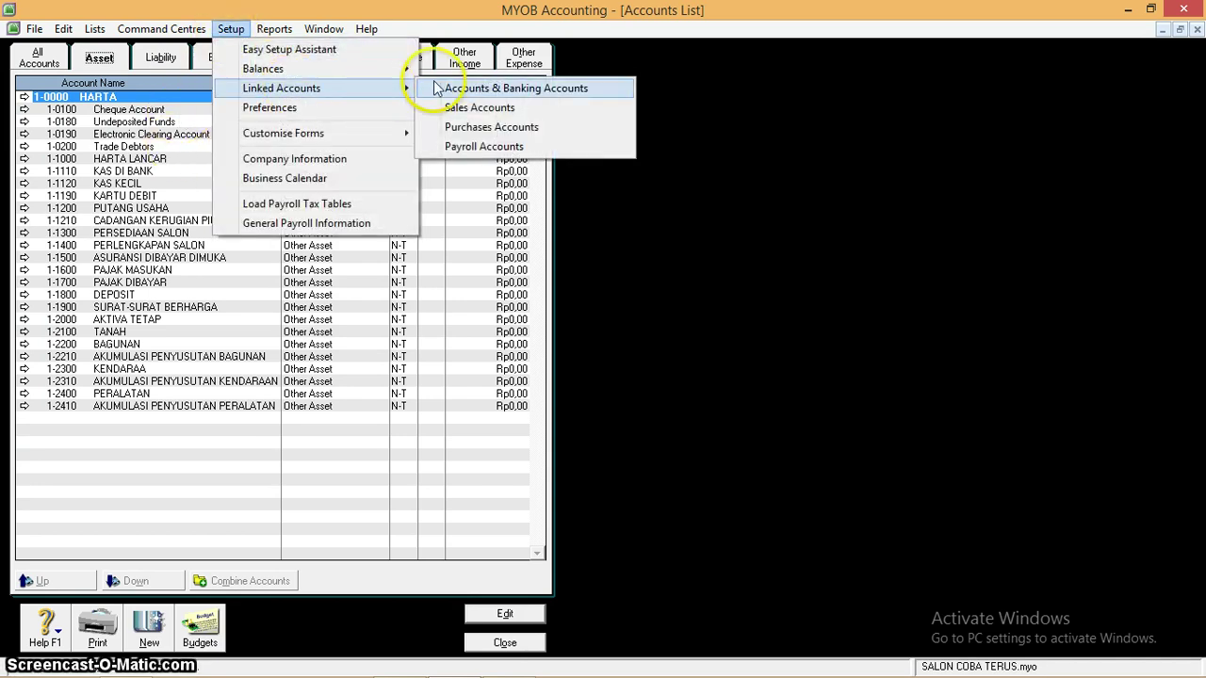
{"action": "left_click", "coordinate": [550, 87]}
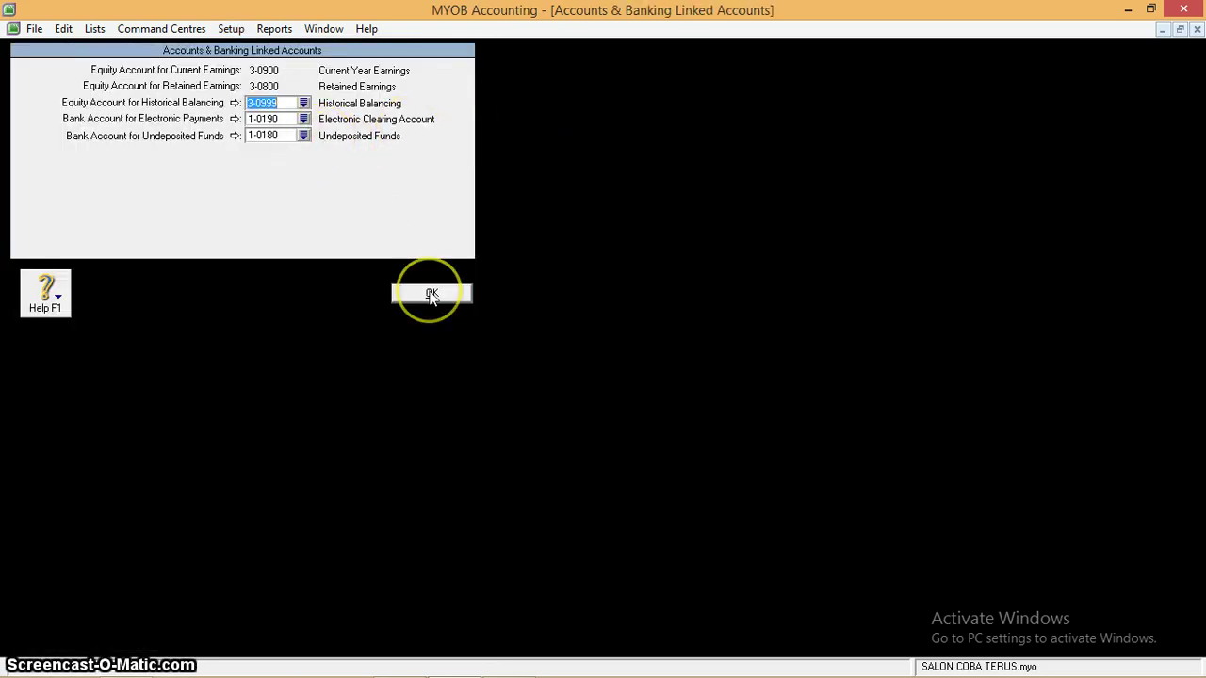
{"action": "left_click", "coordinate": [307, 134]}
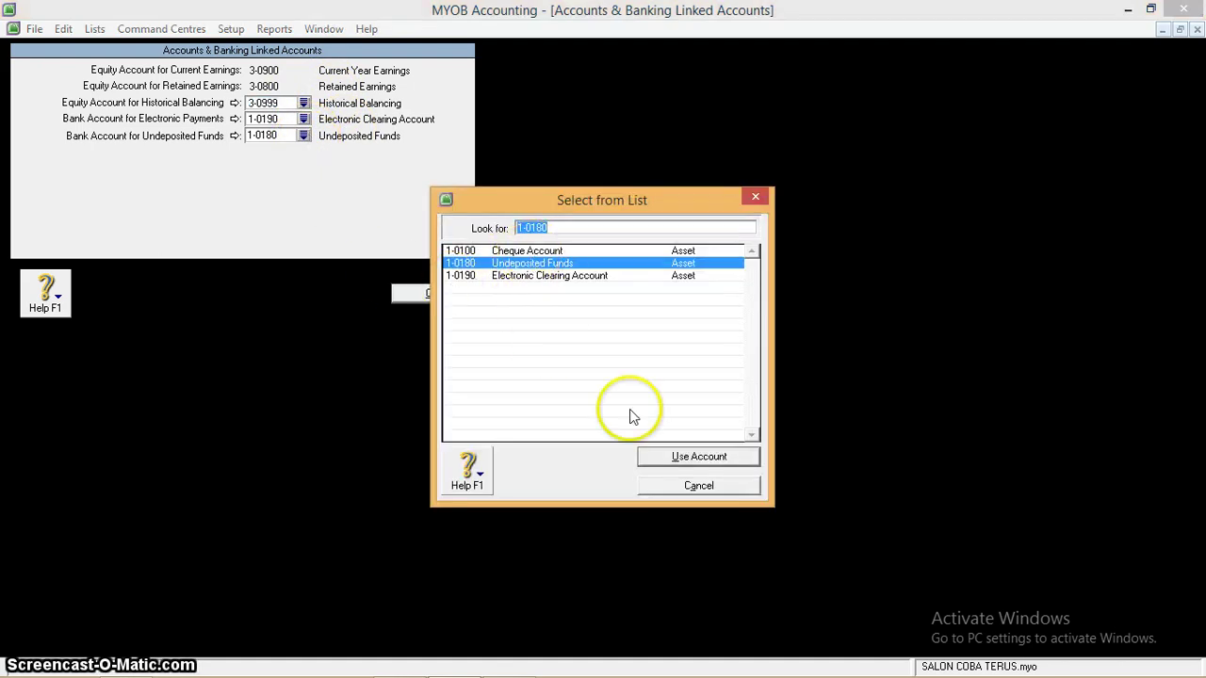
{"action": "left_click", "coordinate": [699, 485]}
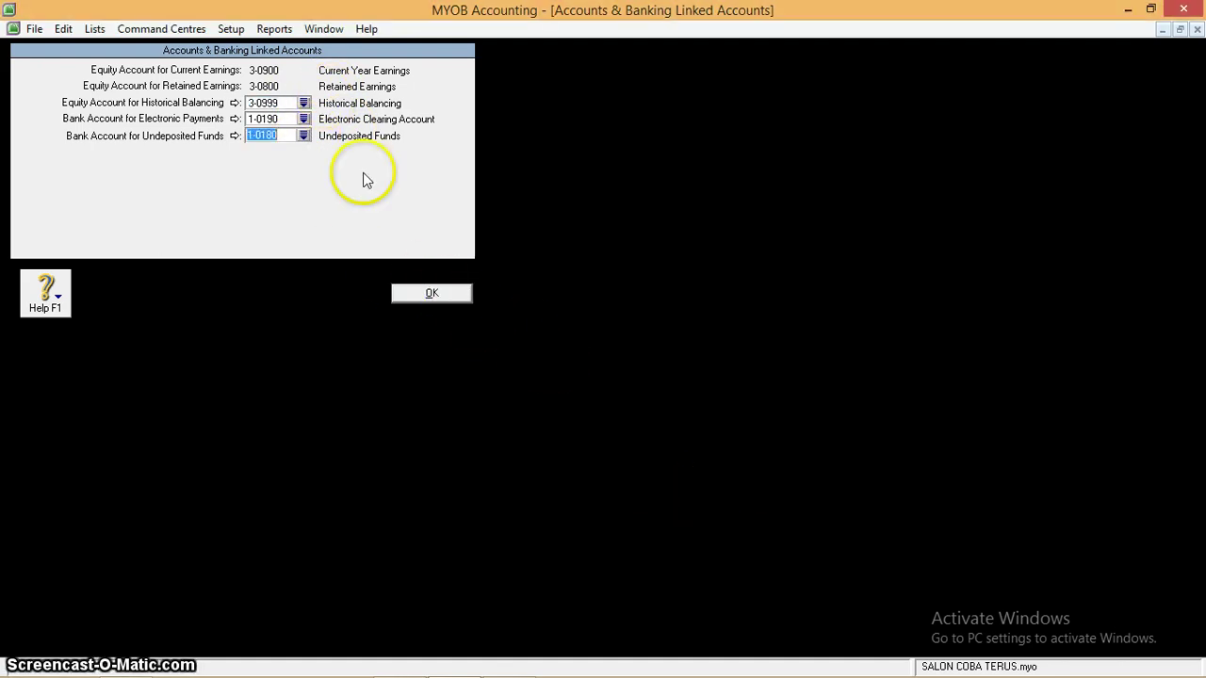
{"action": "left_click", "coordinate": [303, 137]}
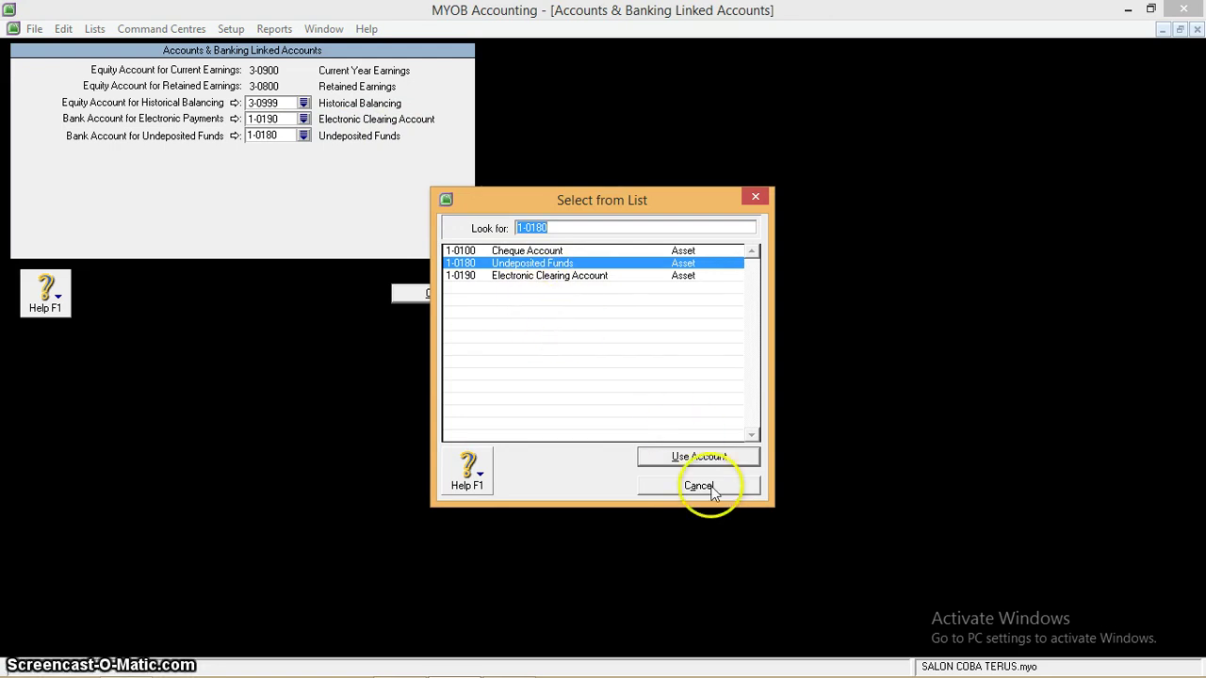
{"action": "left_click", "coordinate": [713, 487]}
{"action": "left_click", "coordinate": [434, 293]}
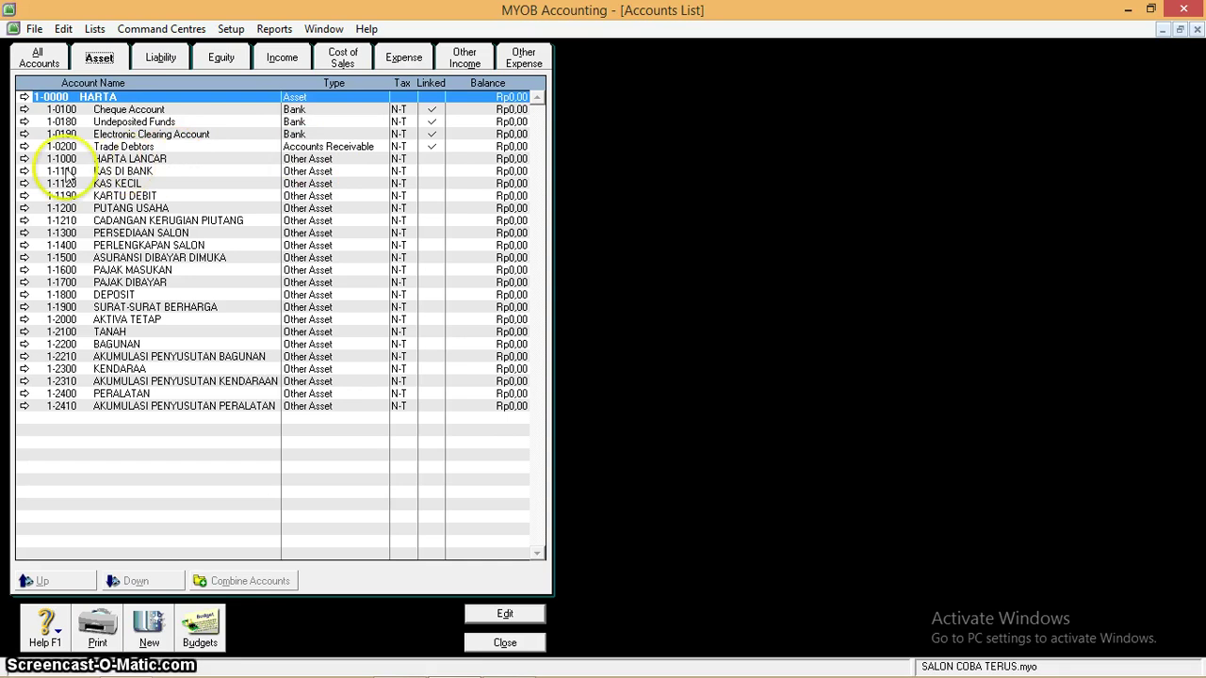
Change the HARTA LANCAR asset account from a detail account to a Header Account and save it.
{"action": "left_click", "coordinate": [24, 159]}
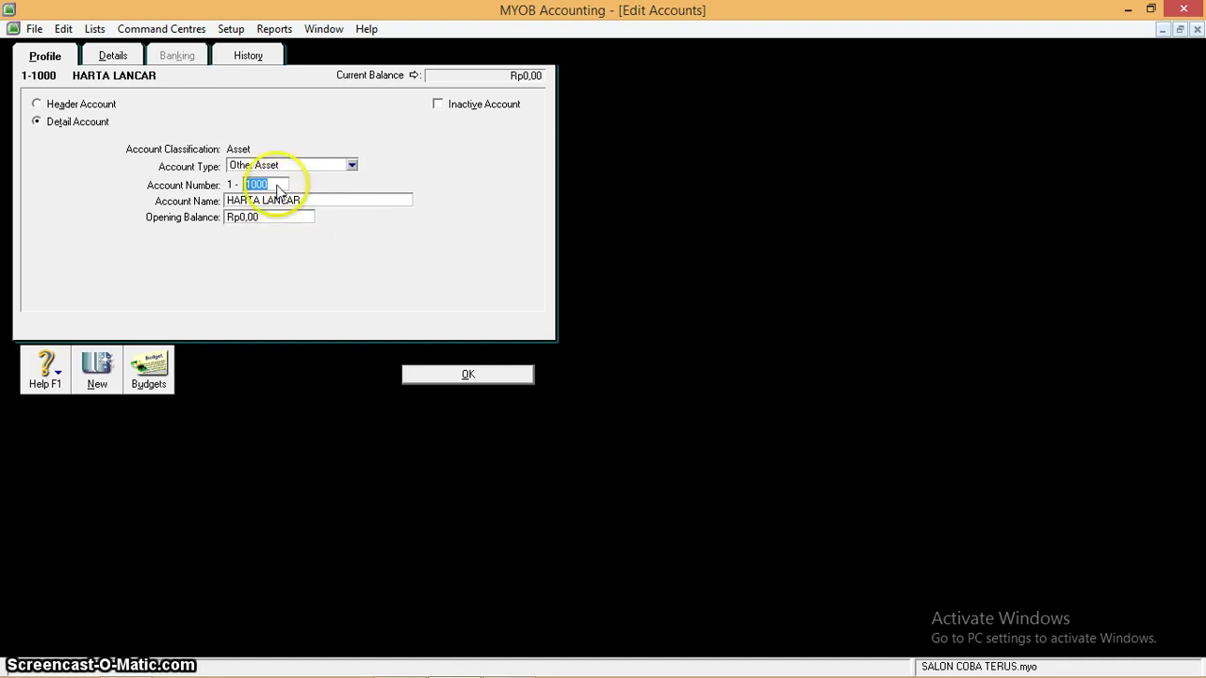
{"action": "left_click", "coordinate": [37, 105]}
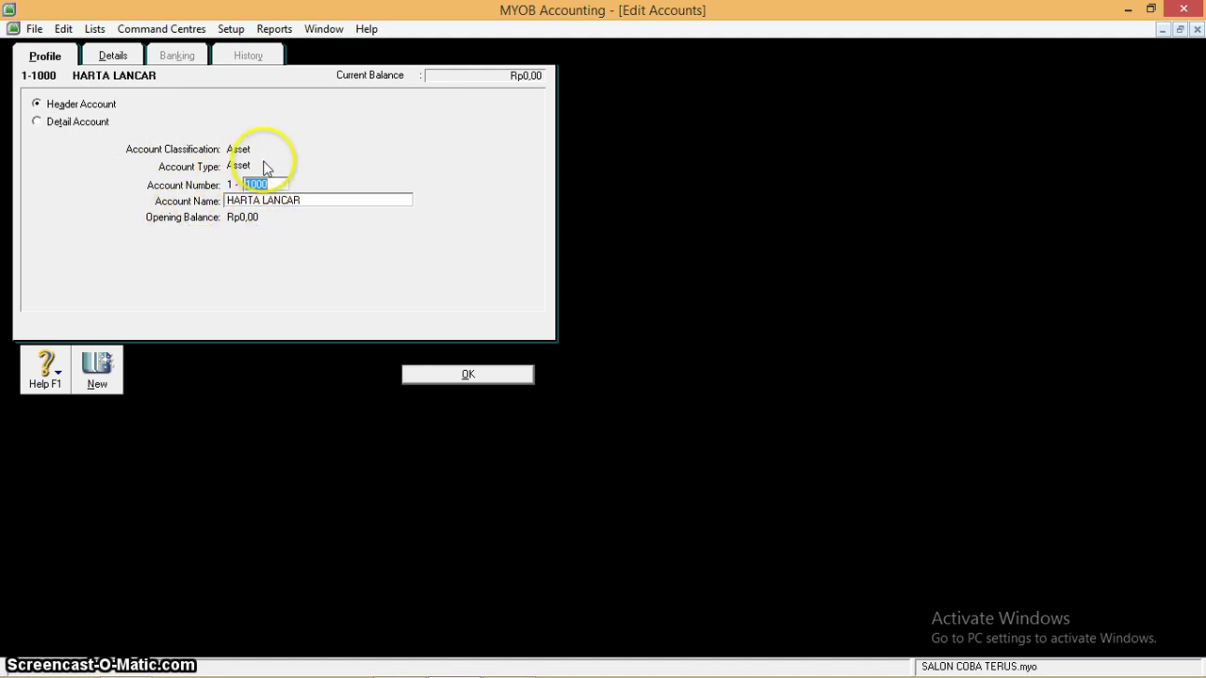
{"action": "left_click", "coordinate": [37, 122]}
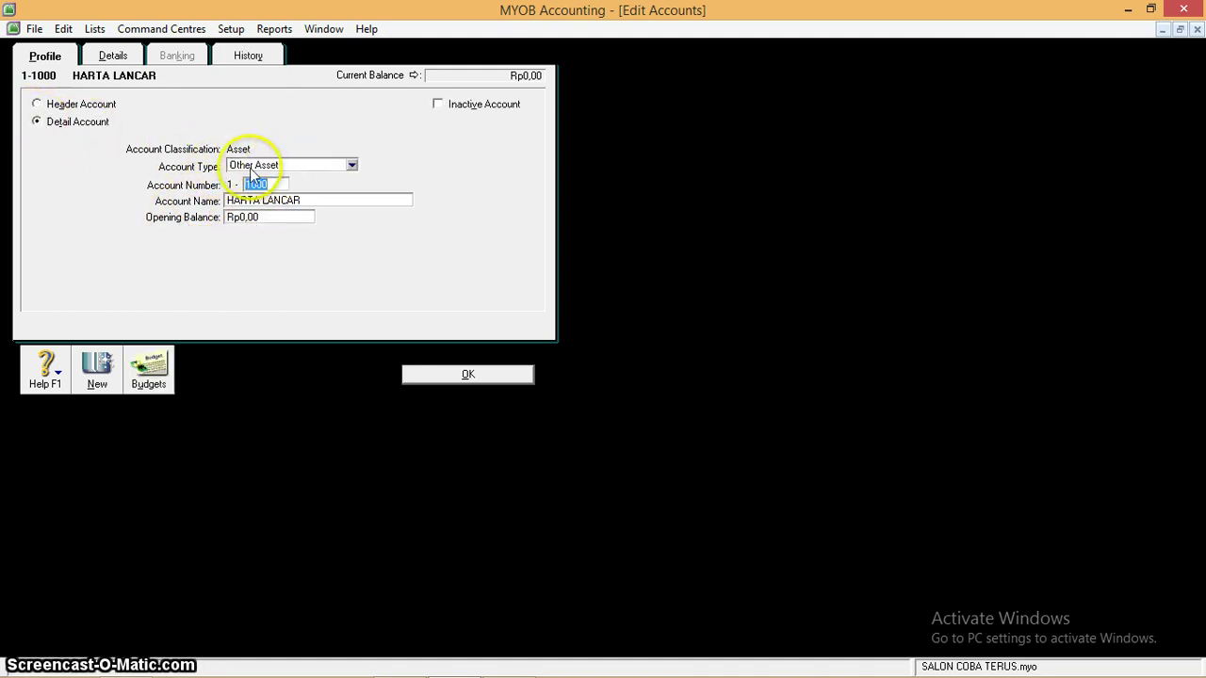
{"action": "left_click", "coordinate": [37, 105]}
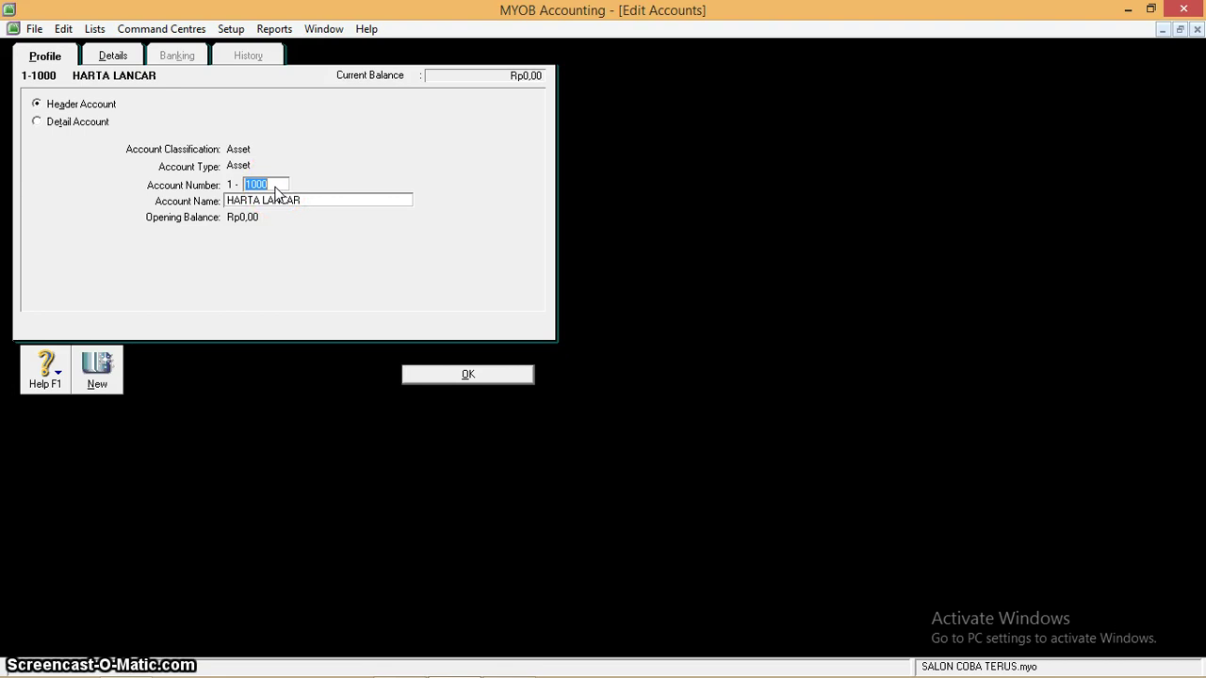
{"action": "left_click", "coordinate": [491, 375]}
Set the account type of the KAS DI BANK asset account to Bank and save it.
{"action": "left_click", "coordinate": [200, 174]}
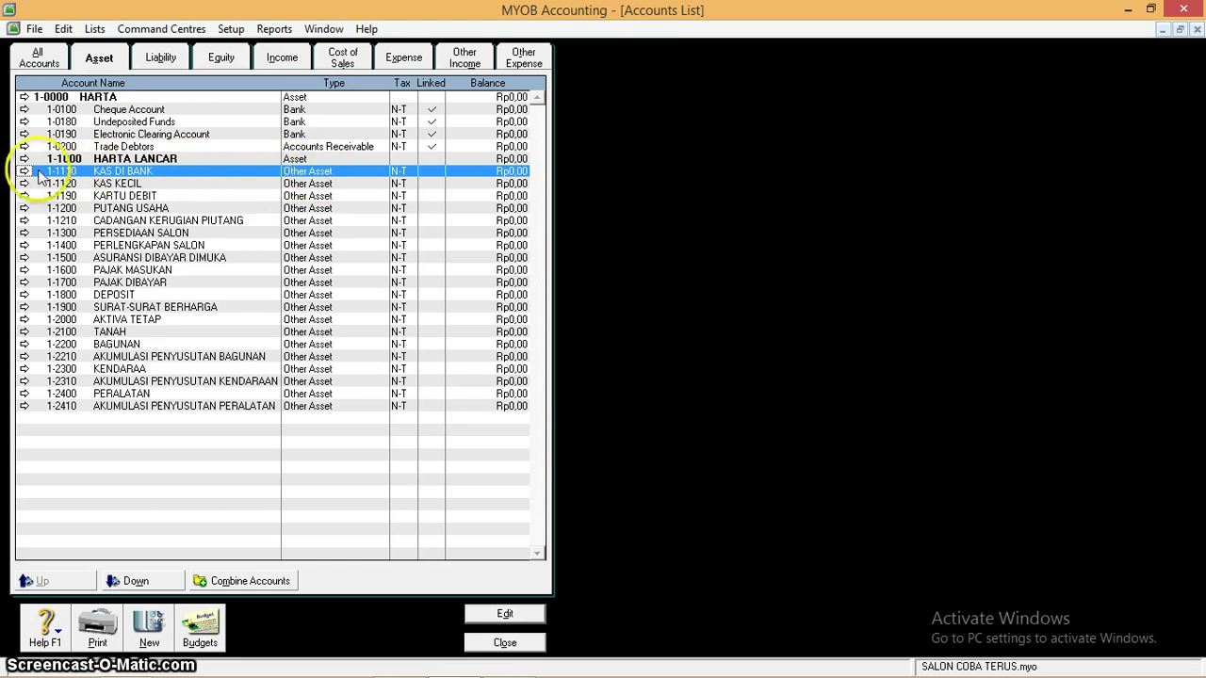
{"action": "double_click", "coordinate": [186, 172]}
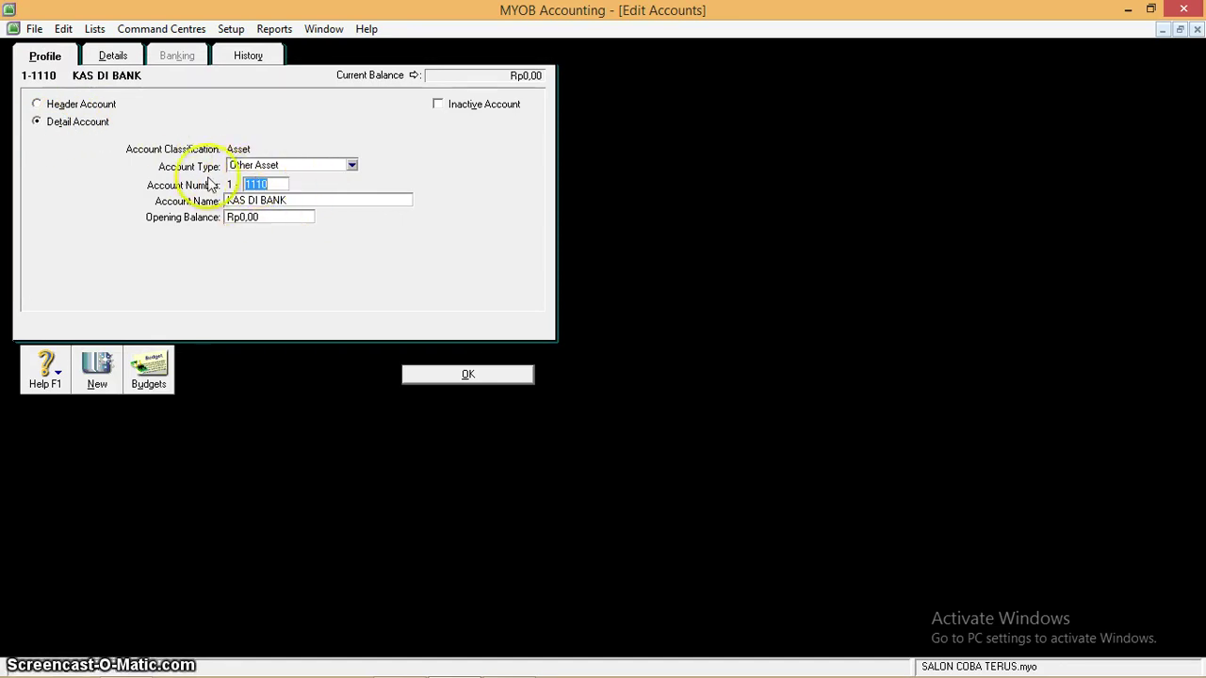
{"action": "left_click", "coordinate": [354, 167]}
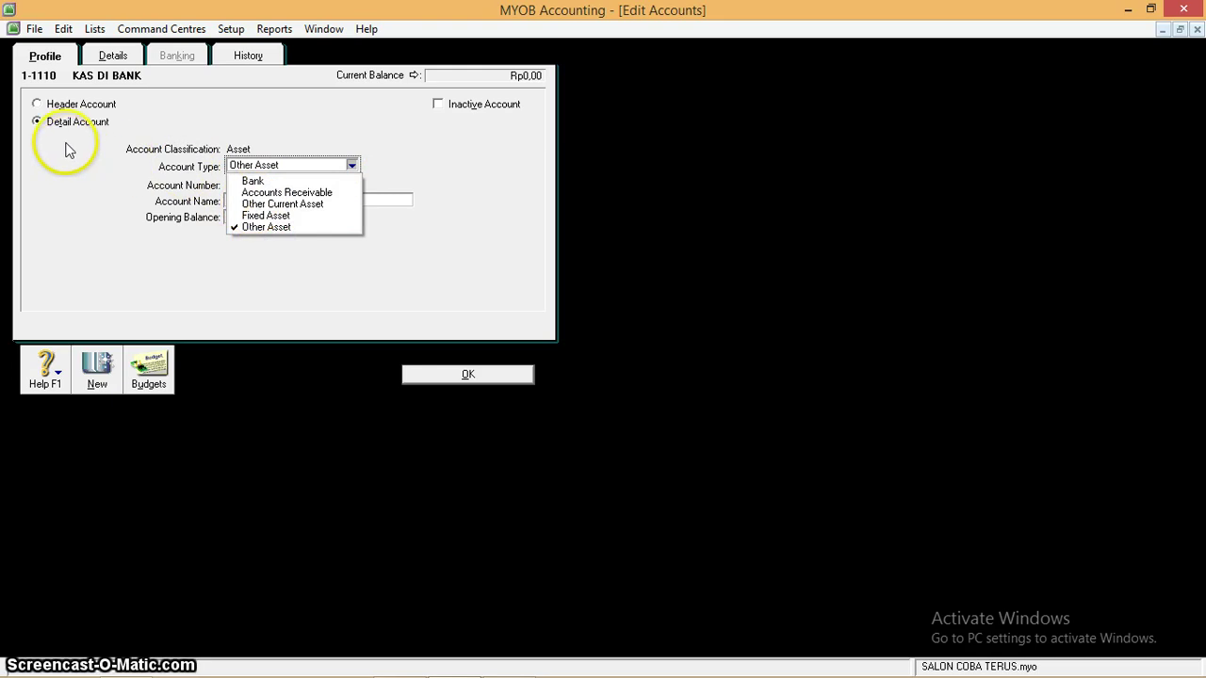
{"action": "left_click", "coordinate": [262, 181]}
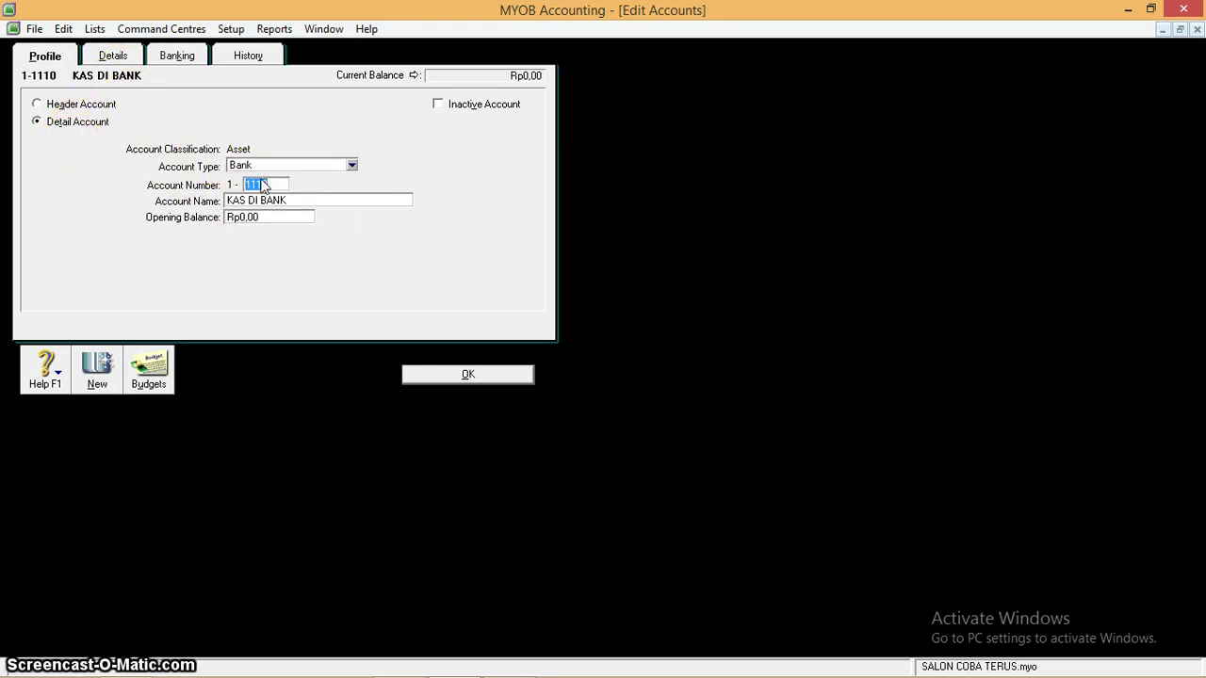
{"action": "left_click", "coordinate": [485, 375]}
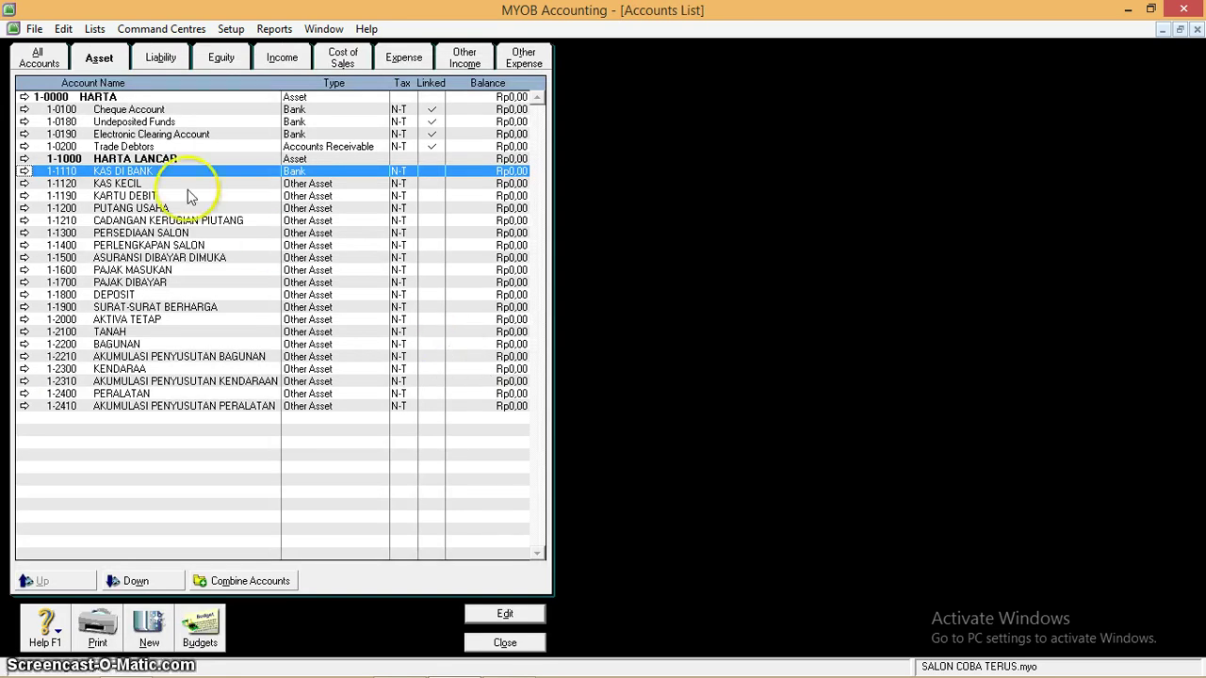
Set the account type of the KAS KECIL asset account to Bank and save it.
{"action": "left_click", "coordinate": [146, 184]}
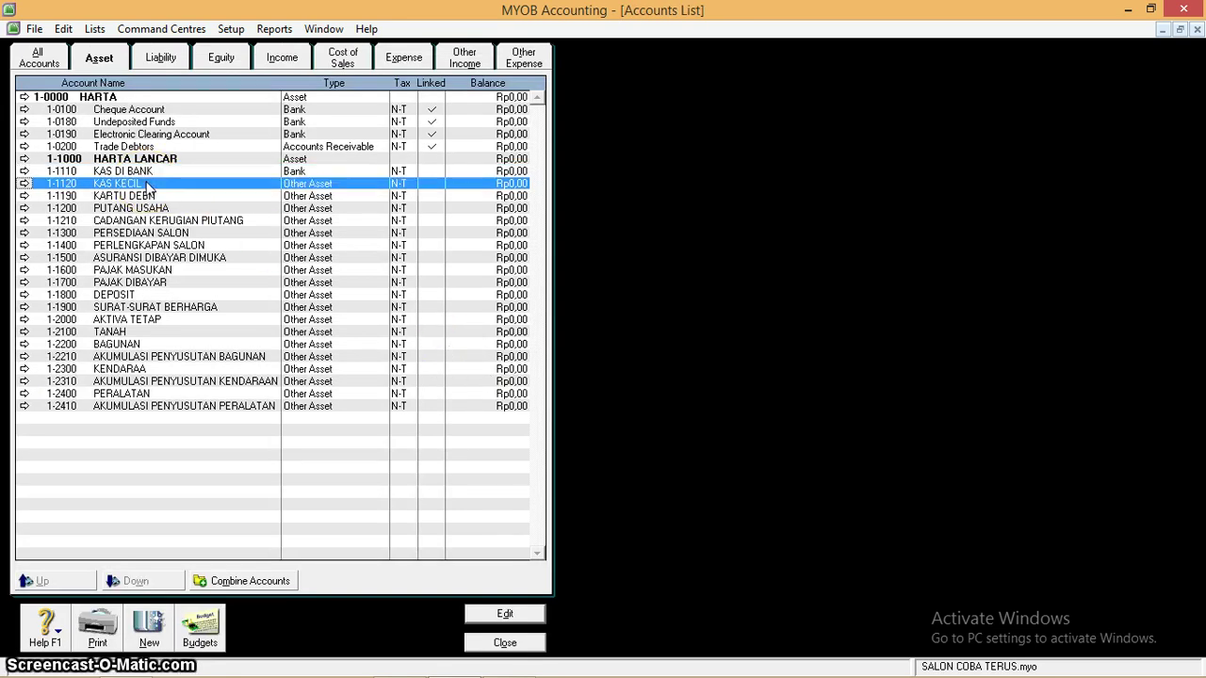
{"action": "double_click", "coordinate": [146, 185]}
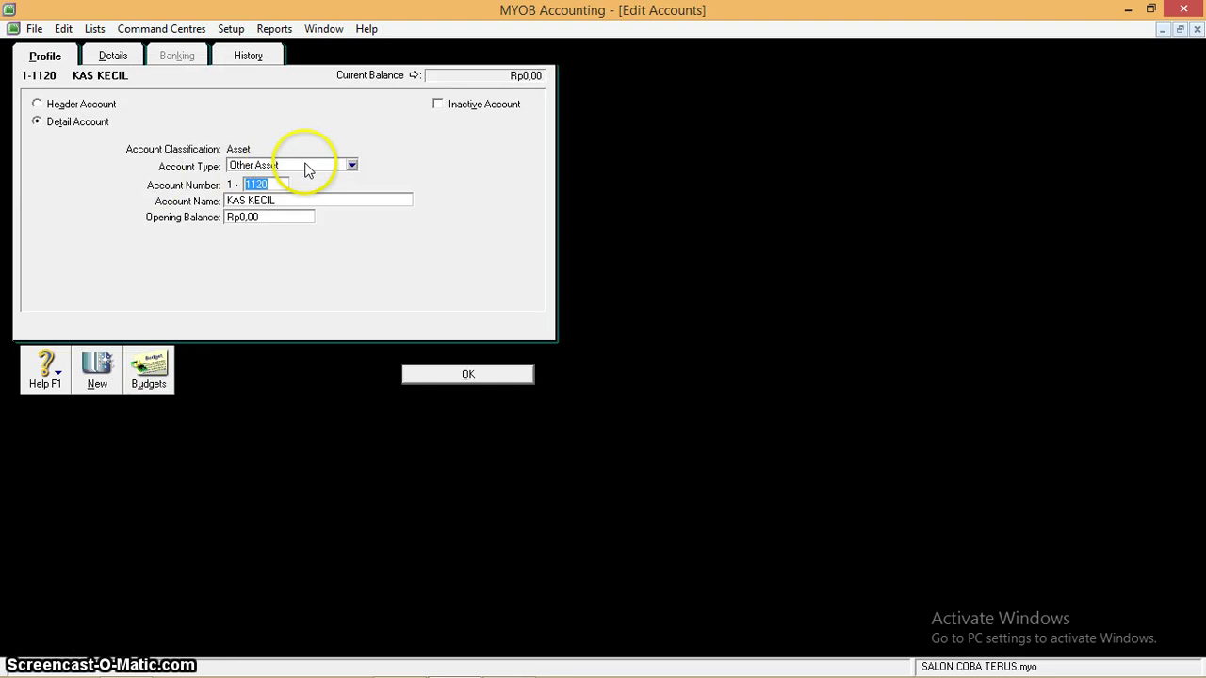
{"action": "left_click", "coordinate": [351, 165]}
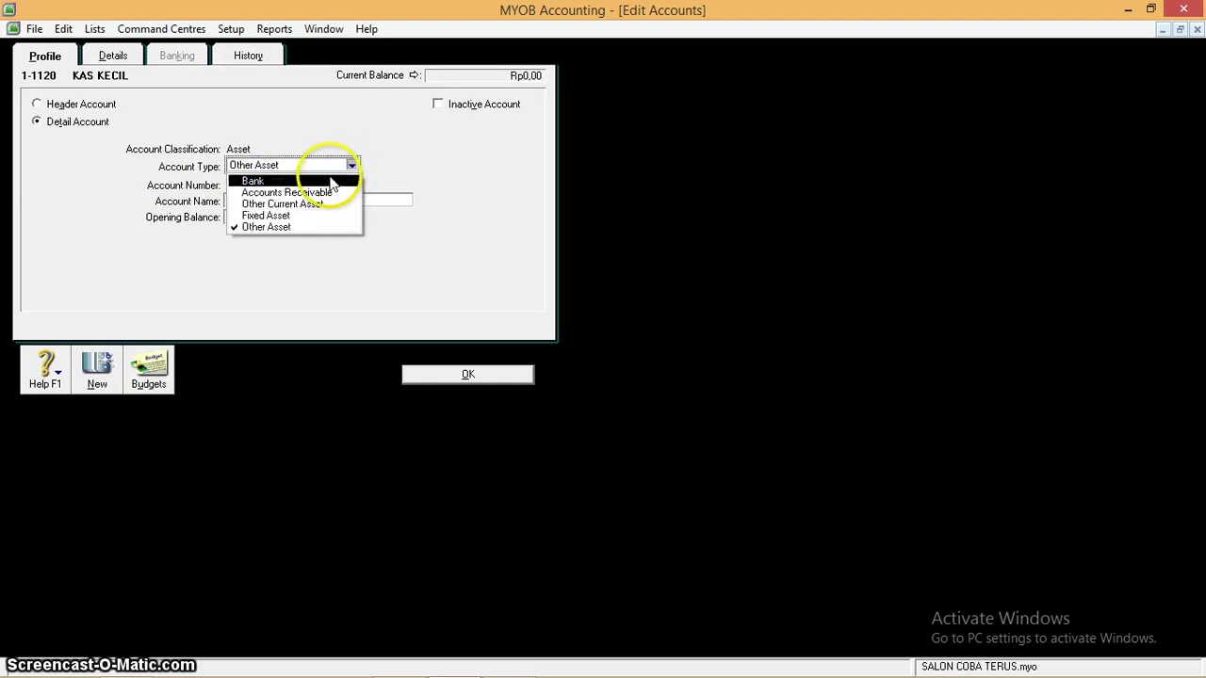
{"action": "left_click", "coordinate": [320, 179]}
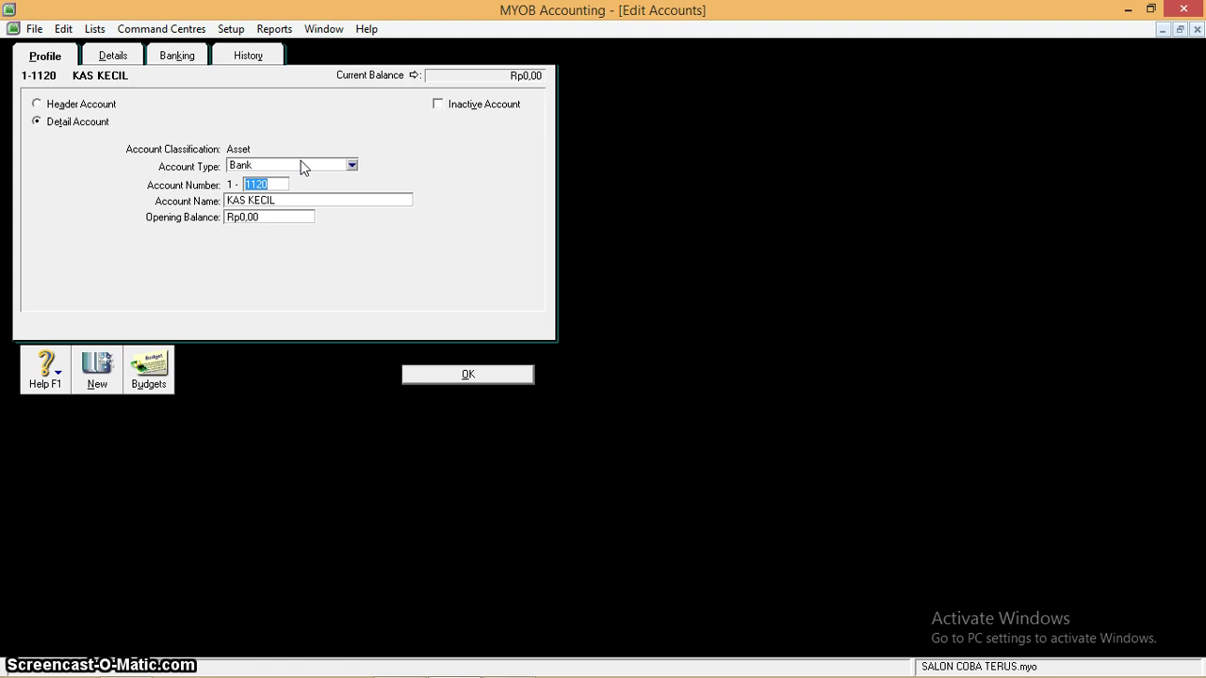
{"action": "left_click", "coordinate": [498, 375]}
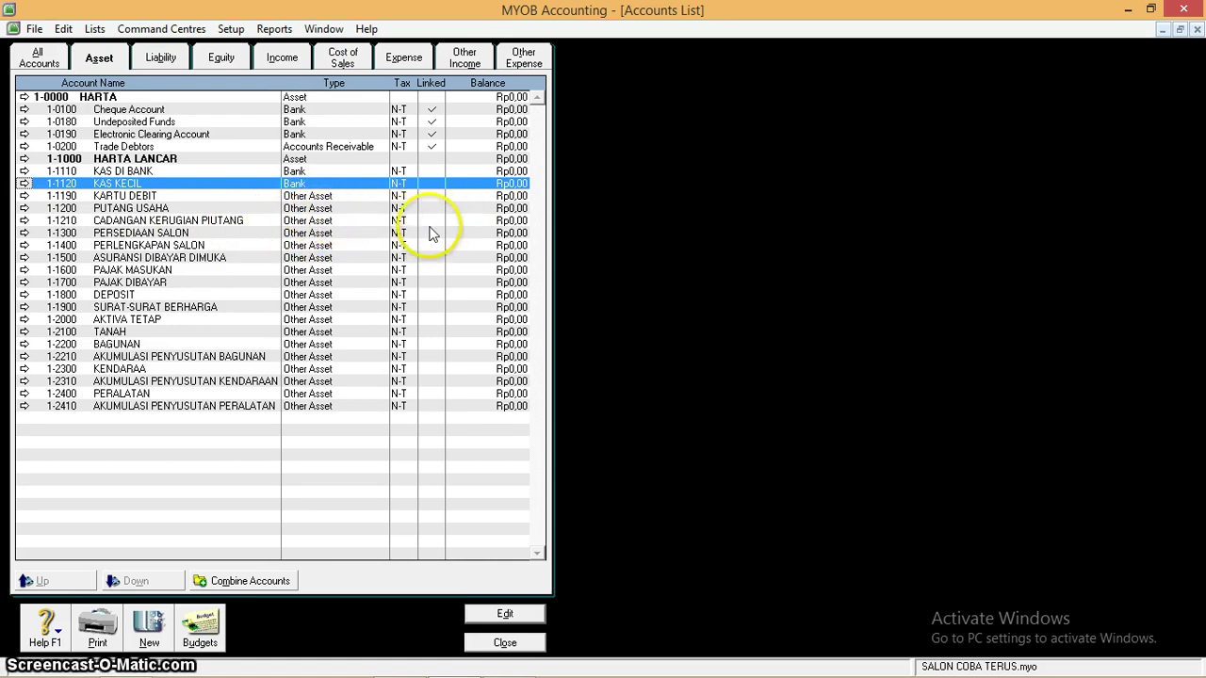
Look through the Liability, Equity, Income and Expense account lists again, and return to the asset accounts.
{"action": "left_click", "coordinate": [164, 62]}
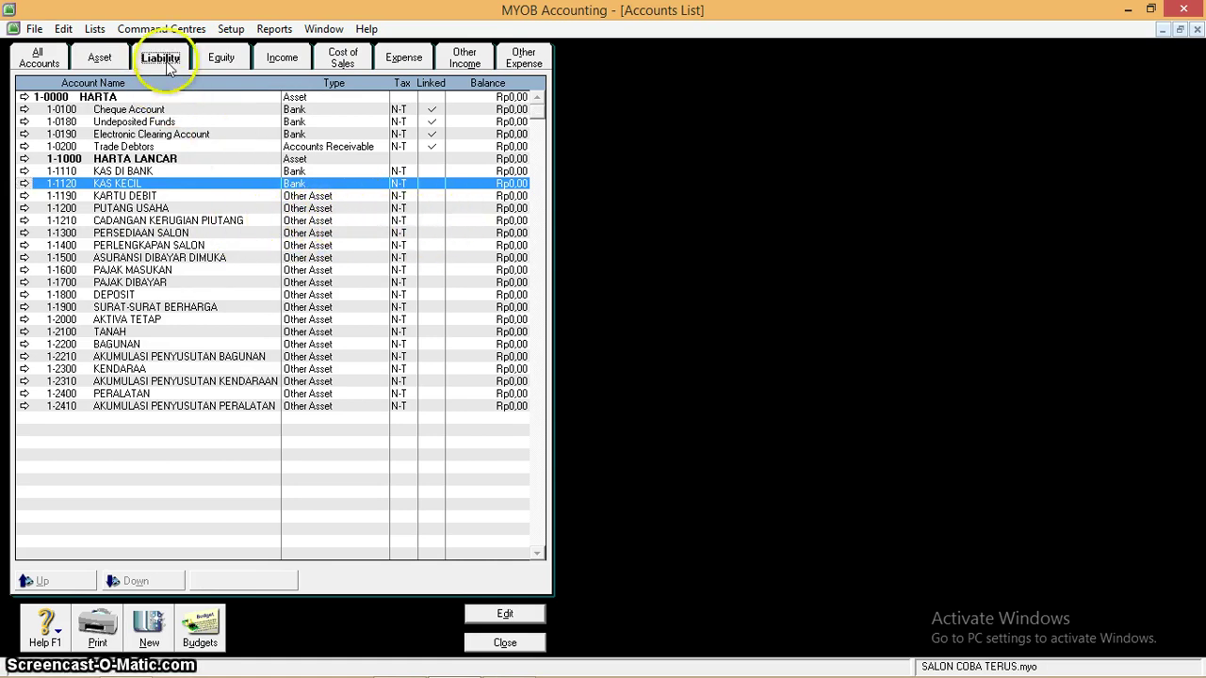
{"action": "left_click", "coordinate": [220, 62]}
{"action": "left_click", "coordinate": [283, 59]}
{"action": "left_click", "coordinate": [405, 63]}
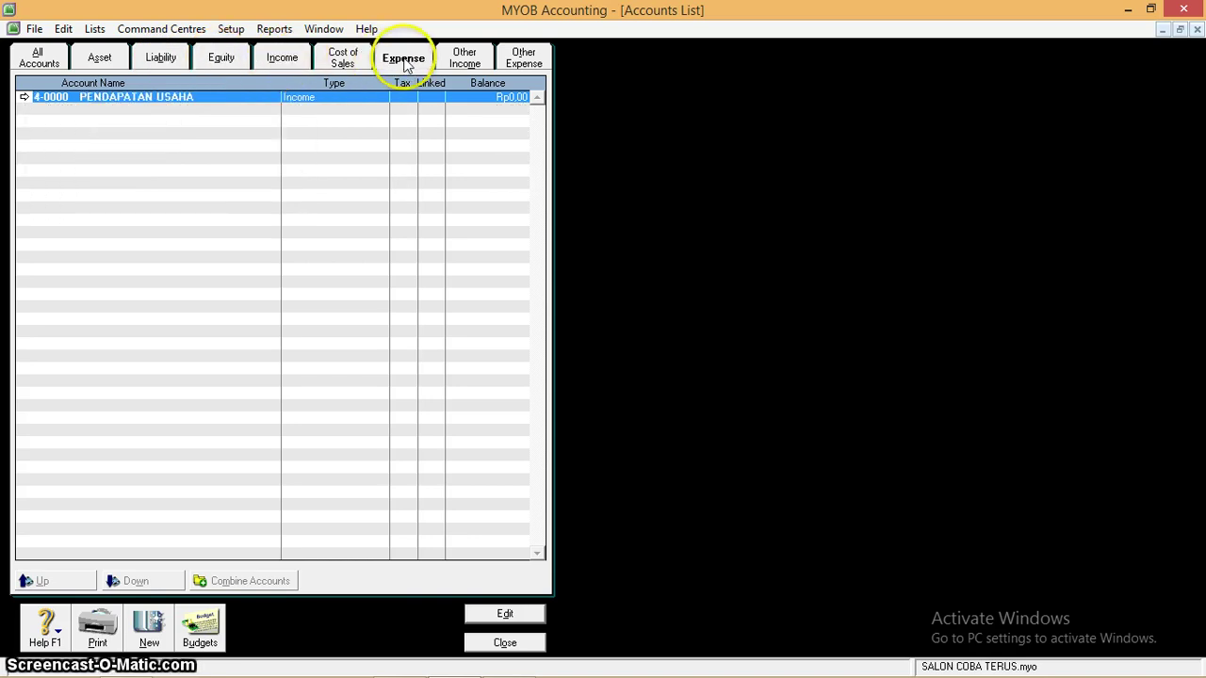
{"action": "left_click", "coordinate": [101, 58]}
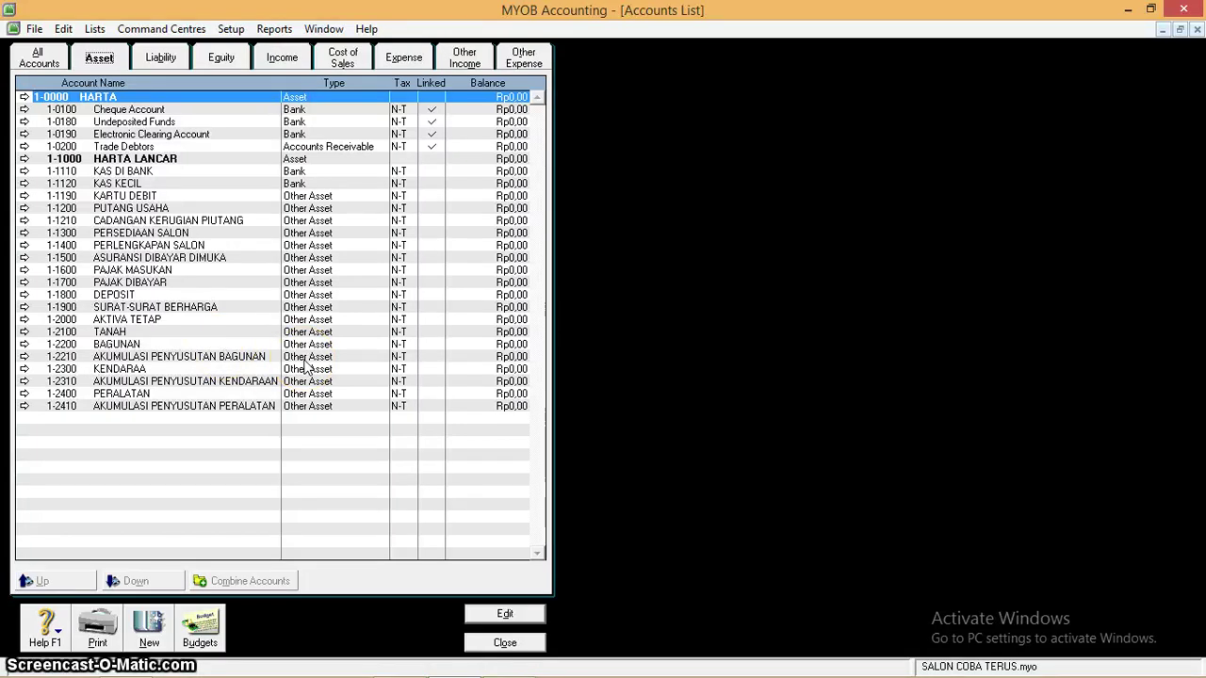
{"action": "mouse_move", "coordinate": [571, 665]}
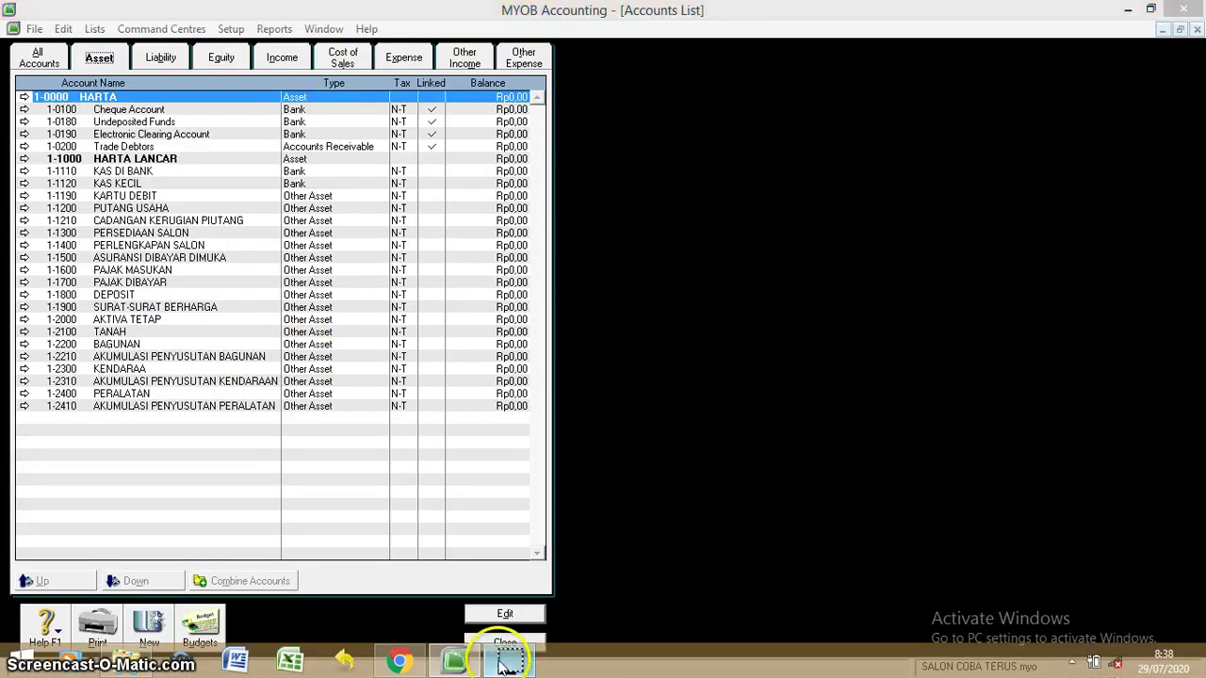